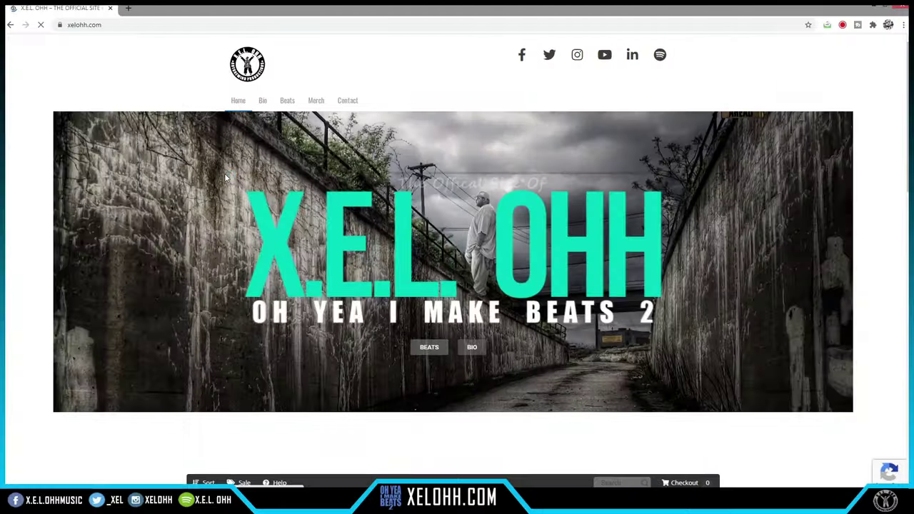
Look through the beat store on the xelohh.com home page and expand the Videos section under Services.
scroll(744, 216, "down", 2)
scroll(745, 220, "down", 4)
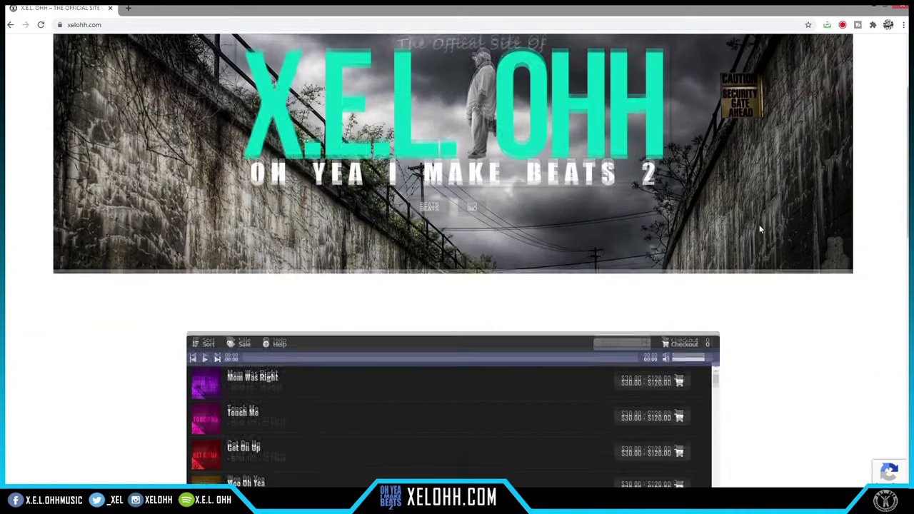
scroll(762, 230, "down", 1)
scroll(650, 205, "down", 10)
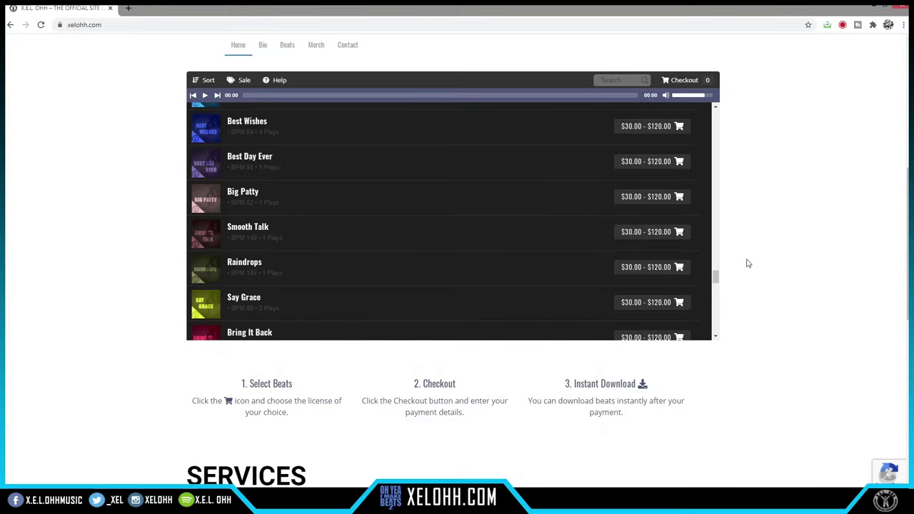
scroll(747, 261, "down", 4)
left_click(357, 249)
scroll(496, 271, "down", 5)
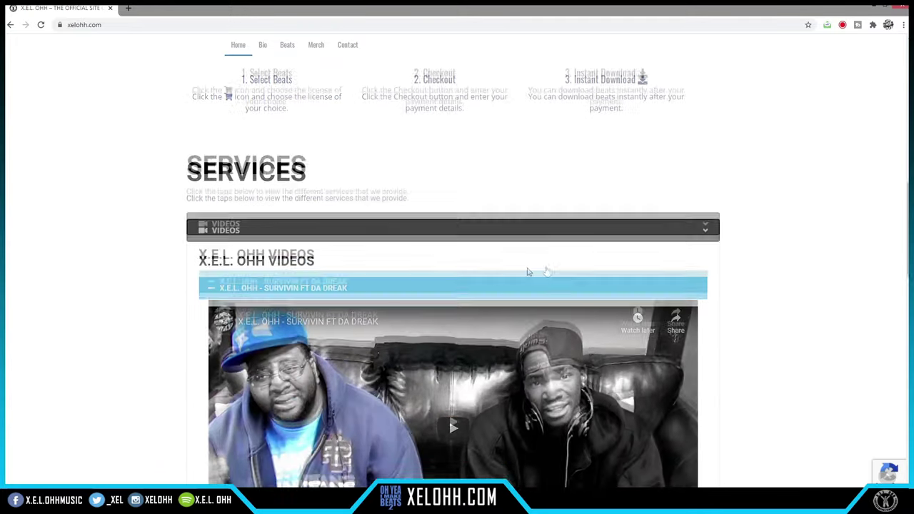
scroll(715, 269, "down", 6)
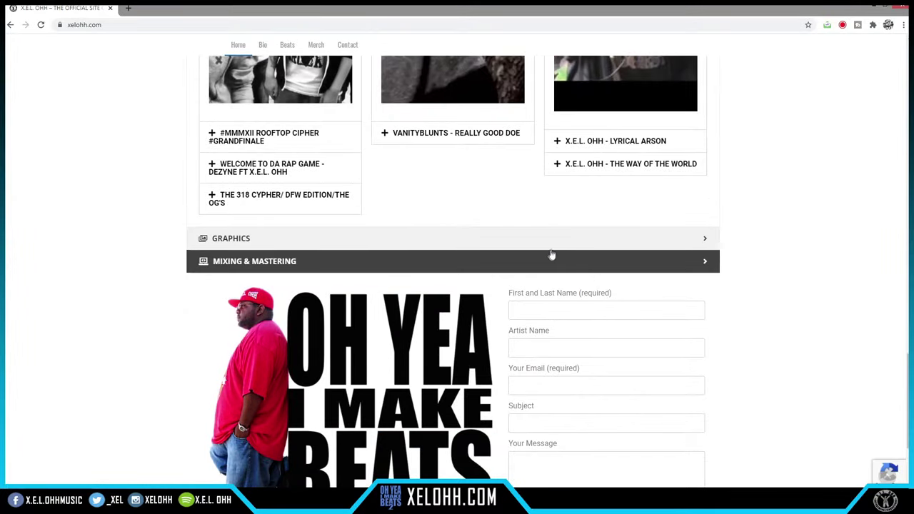
Expand the Graphics and Mixing & Mastering sections under Services and look through their contents.
left_click(557, 240)
scroll(741, 285, "down", 3)
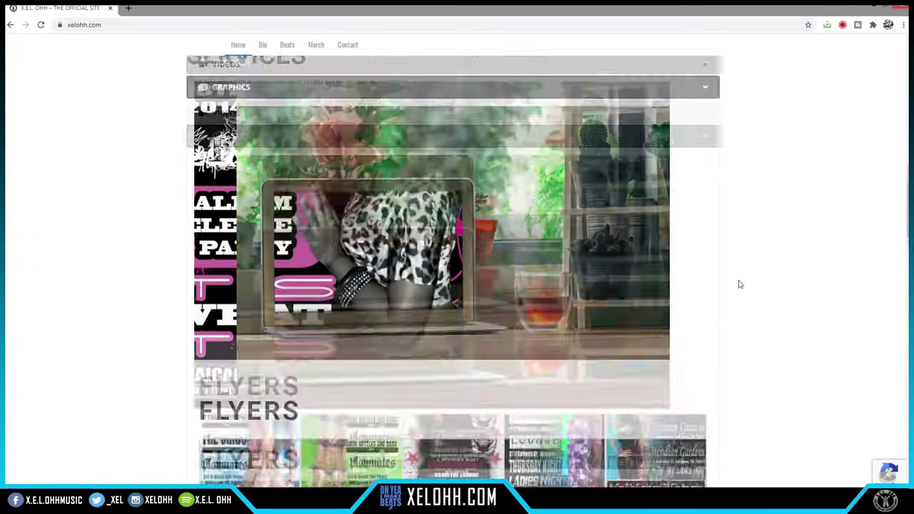
scroll(740, 284, "down", 10)
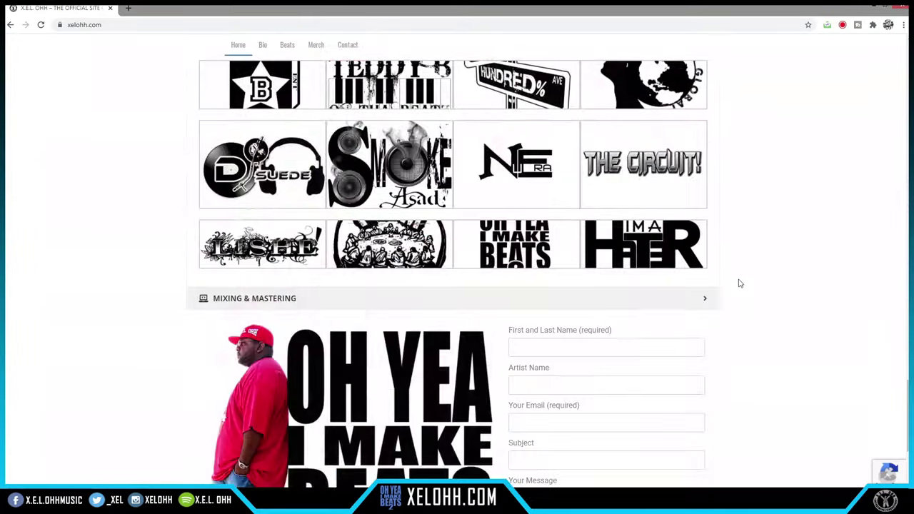
left_click(713, 298)
scroll(727, 272, "down", 10)
scroll(719, 276, "down", 5)
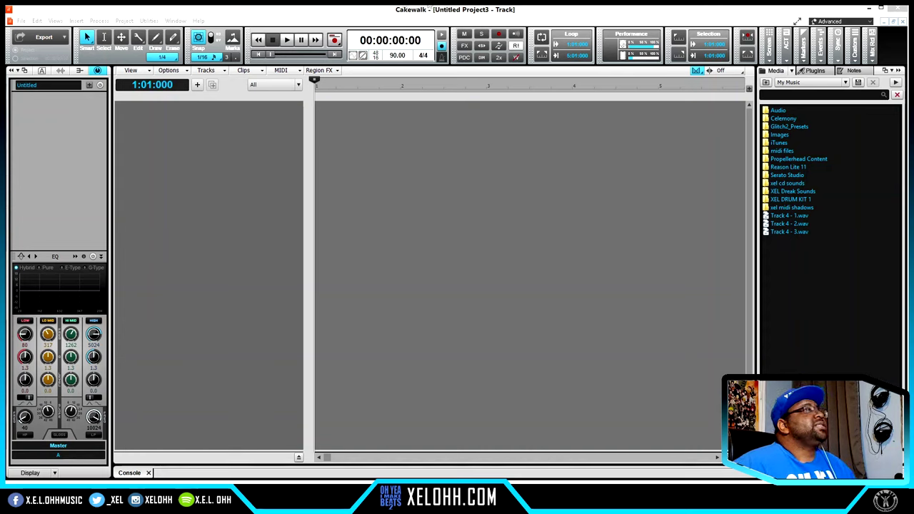
In Cakewalk, hide and show the Control Panel several times, leaving it shown.
left_click(300, 10)
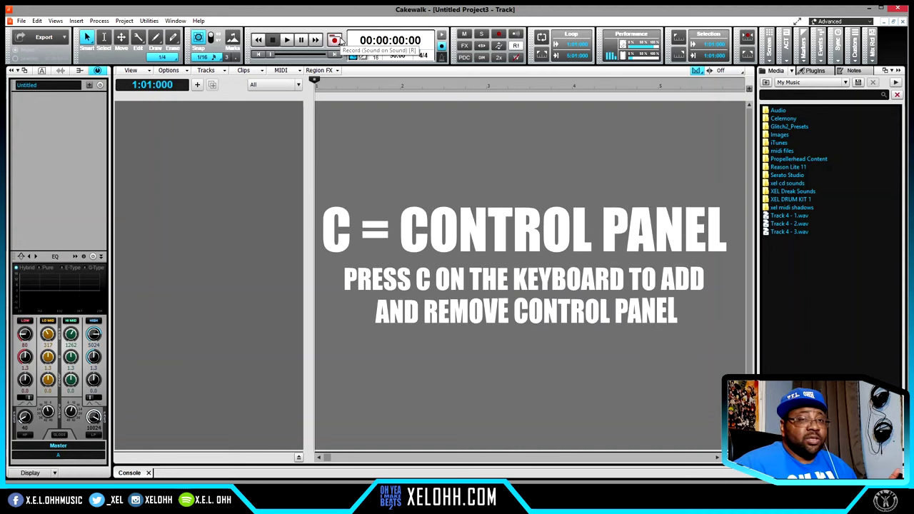
key("c")
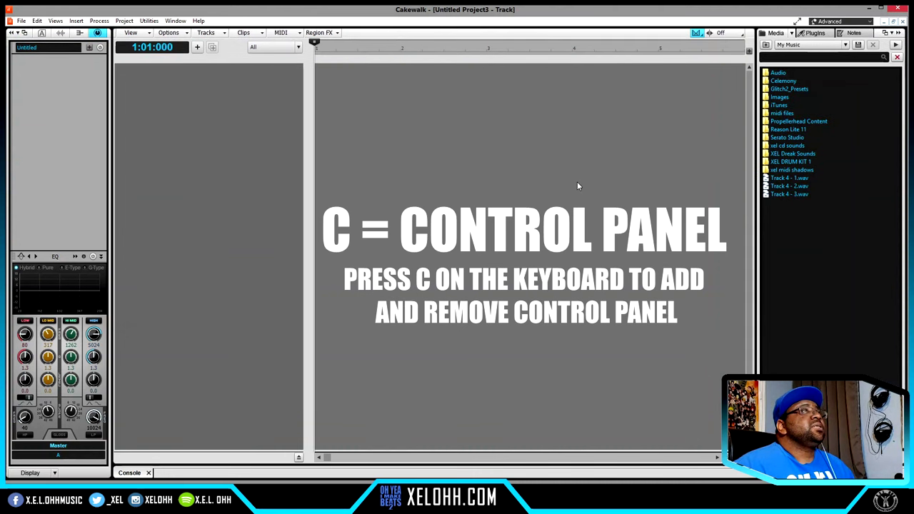
key("c")
key("c")
key("c")
key("c")
key("c")
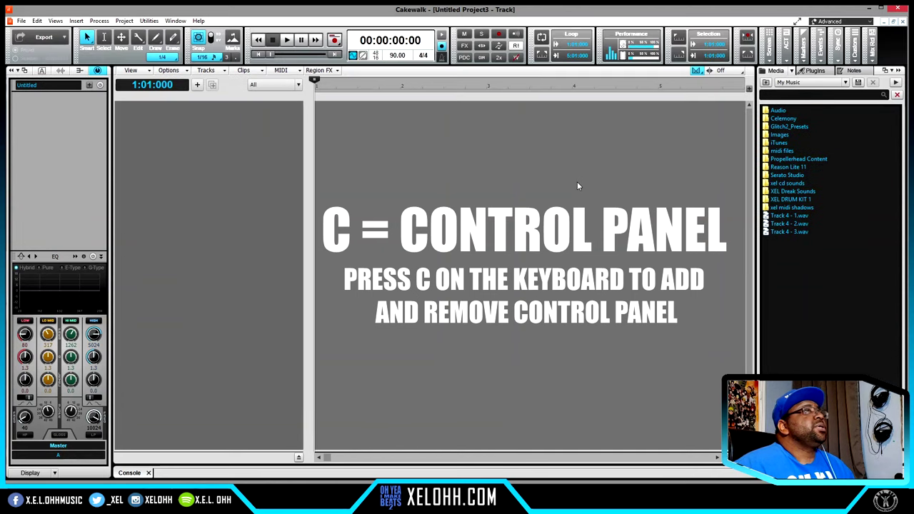
key("c")
key("c")
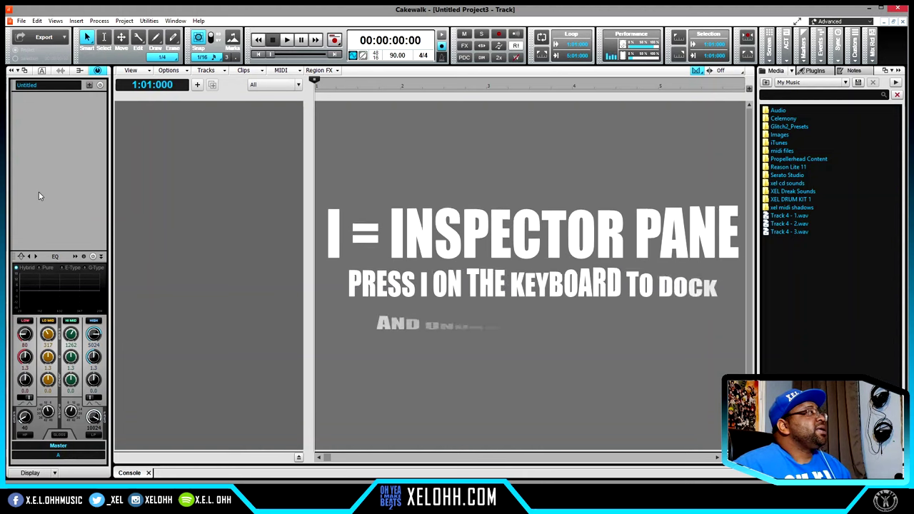
Collapse and expand the Inspector pane several times, leaving it expanded.
key("i")
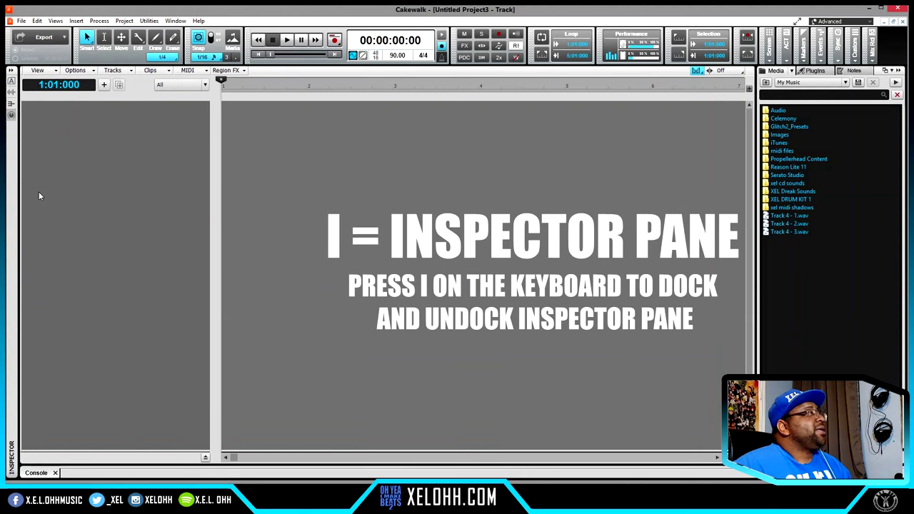
key("i")
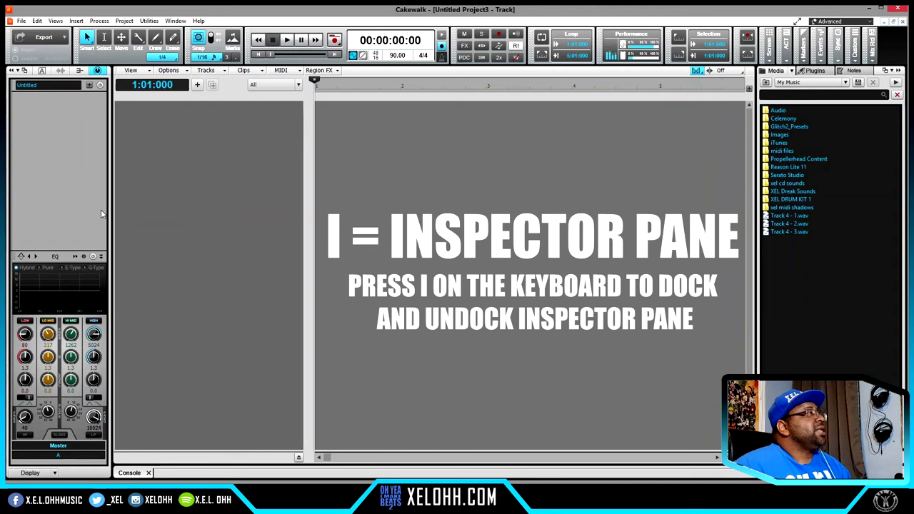
key("i")
key("i")
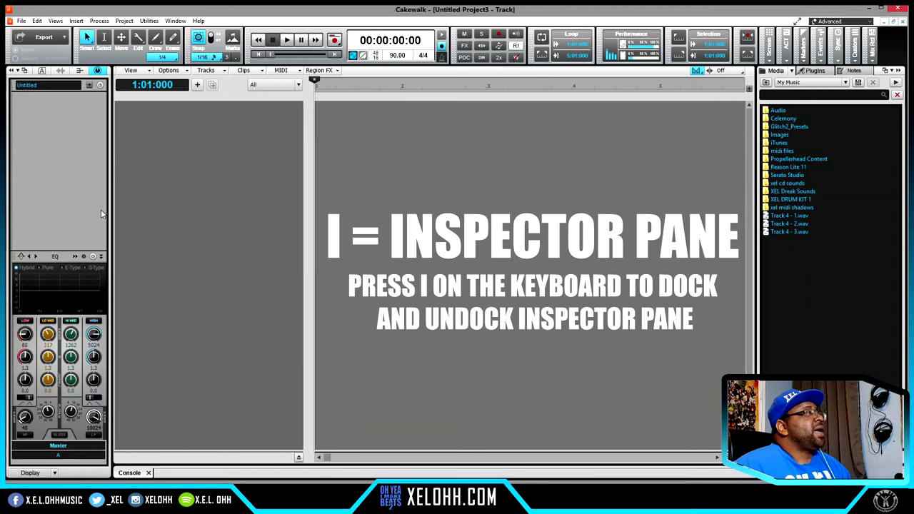
key("i")
key("i")
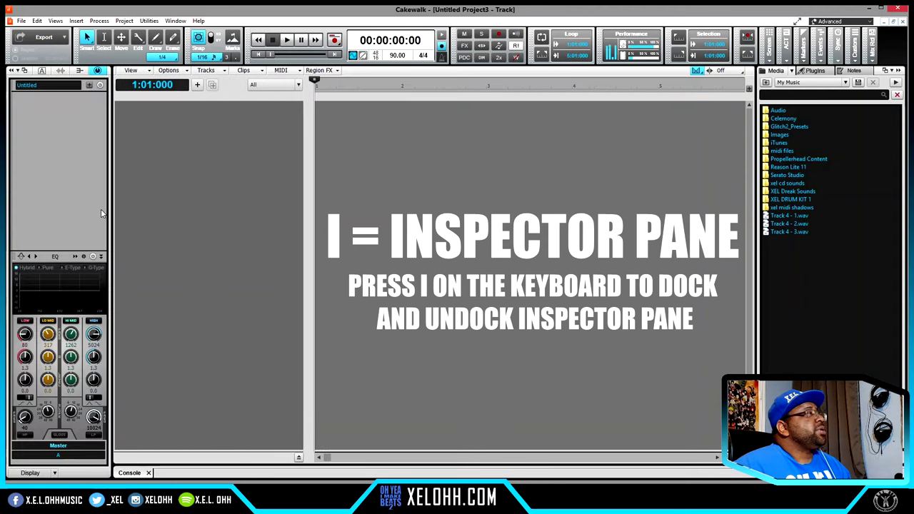
key("i")
key("i")
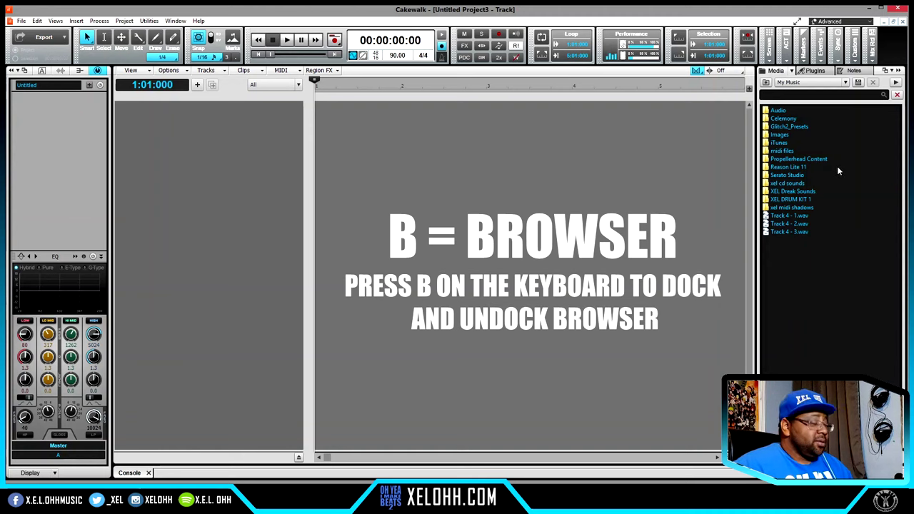
Collapse and expand the Browser several times, leaving it expanded.
key("b")
key("b")
key("b")
key("b")
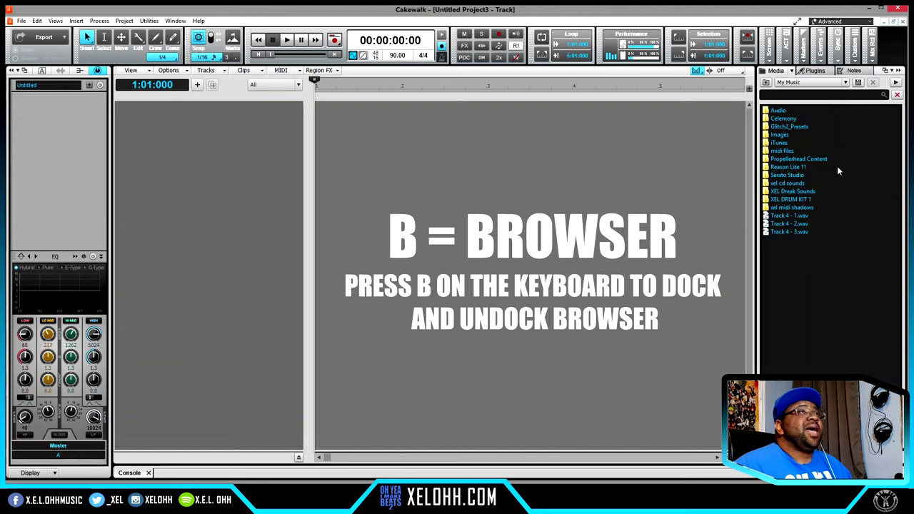
key("b")
key("b")
key("b")
key("b")
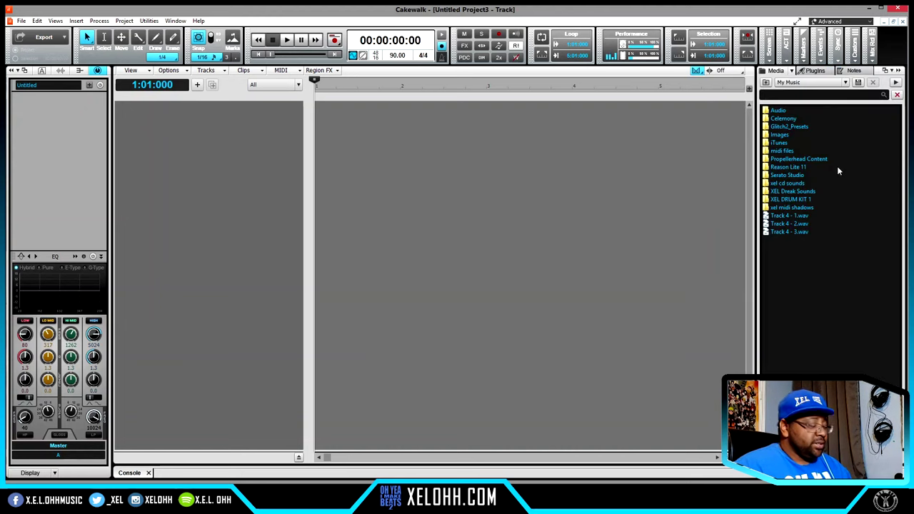
Hide the Browser, Inspector and Control Panel to enlarge the Track view, and restore all three.
key("b")
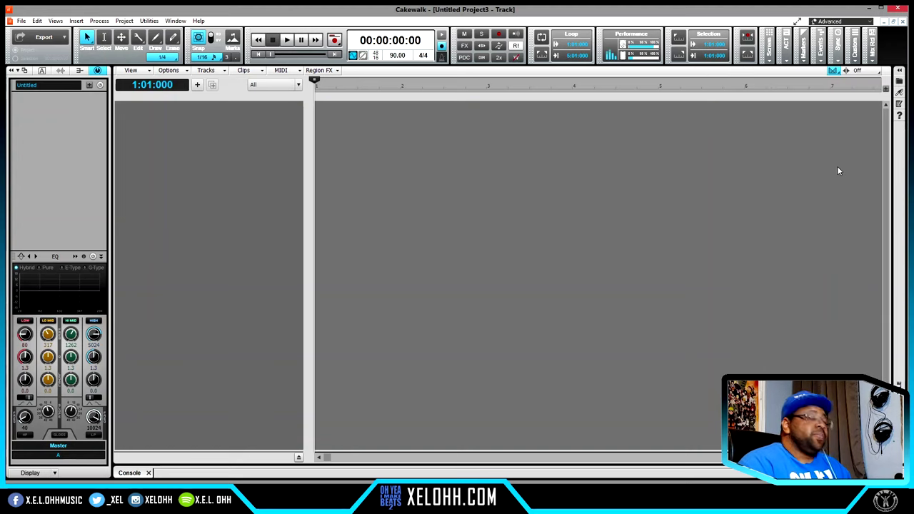
key("i")
key("c")
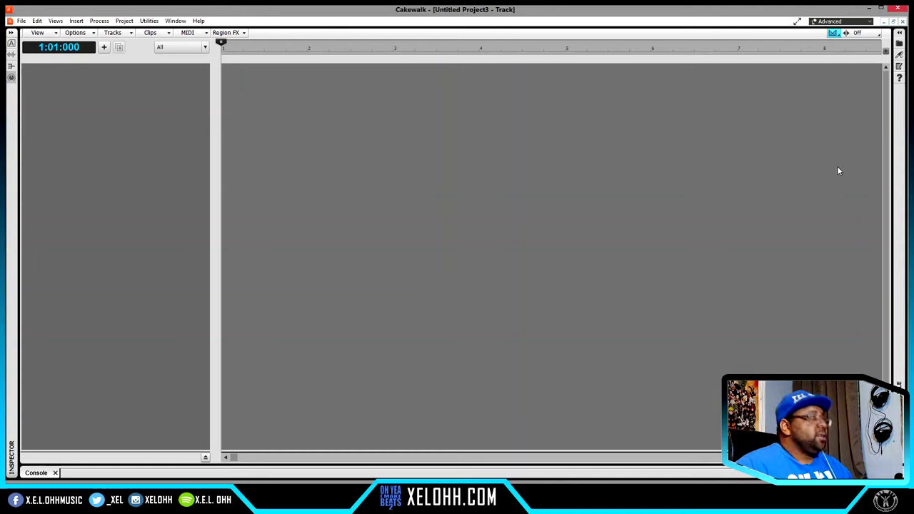
key("i")
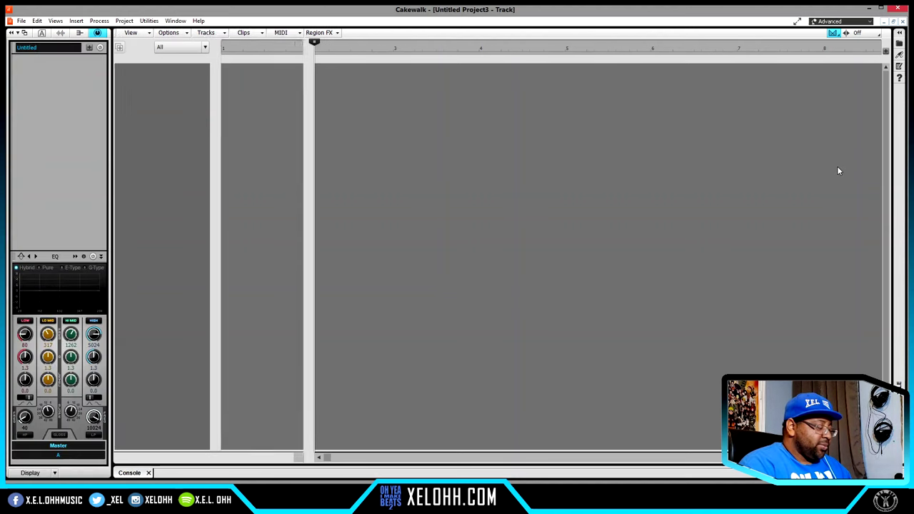
key("b")
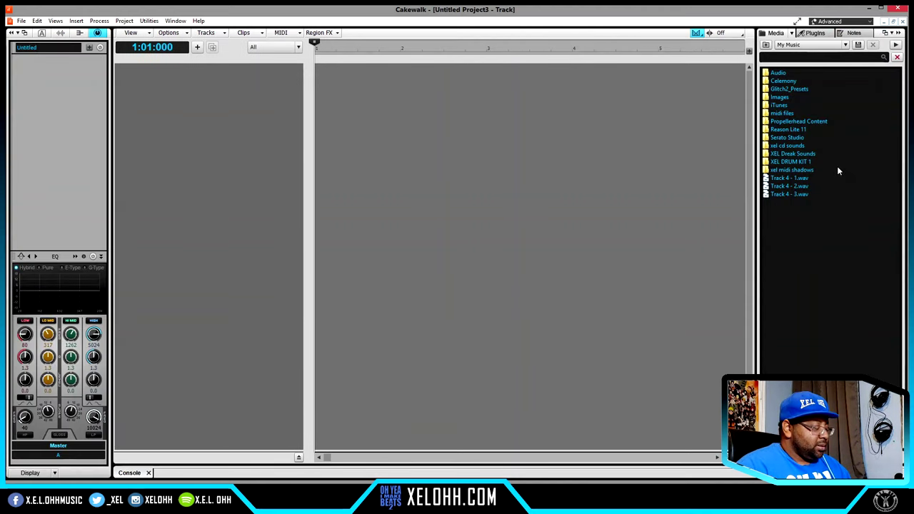
key("c")
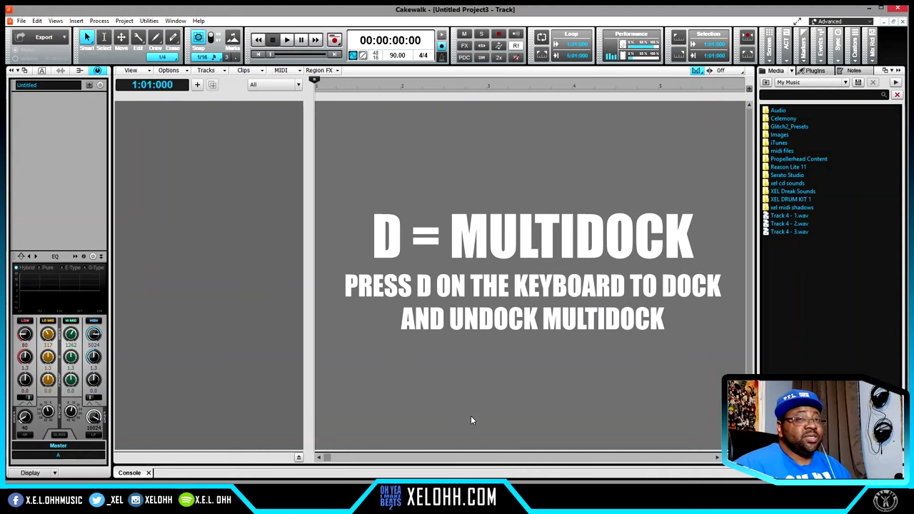
Show the MultiDock with the Console, switch it to full screen and back, and collapse it.
key("d")
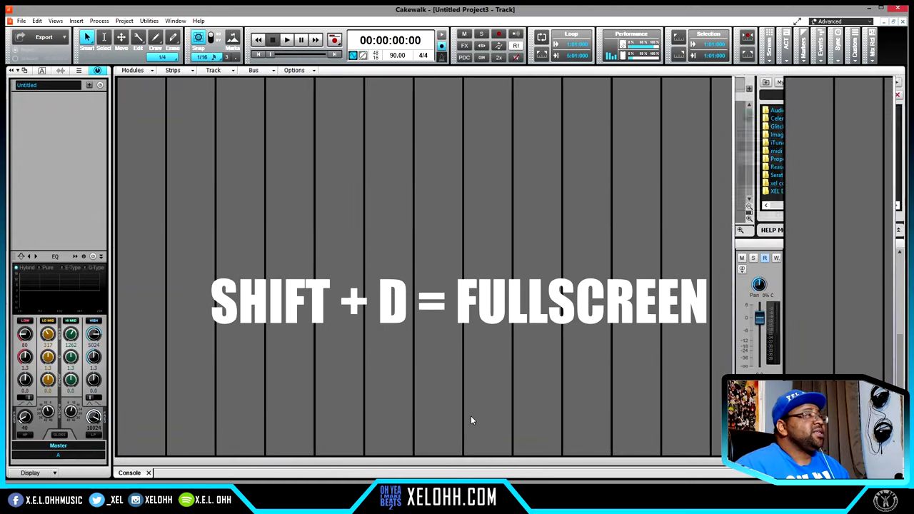
key("shift+d")
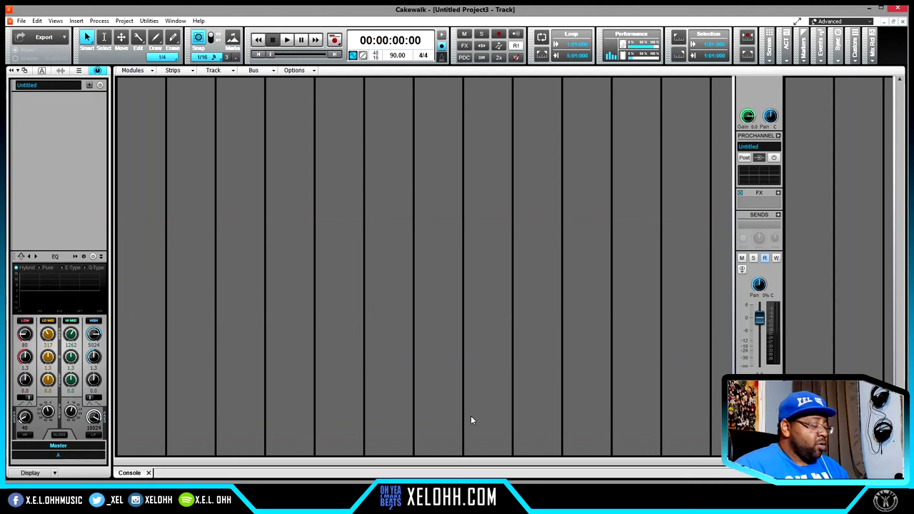
key("shift+d")
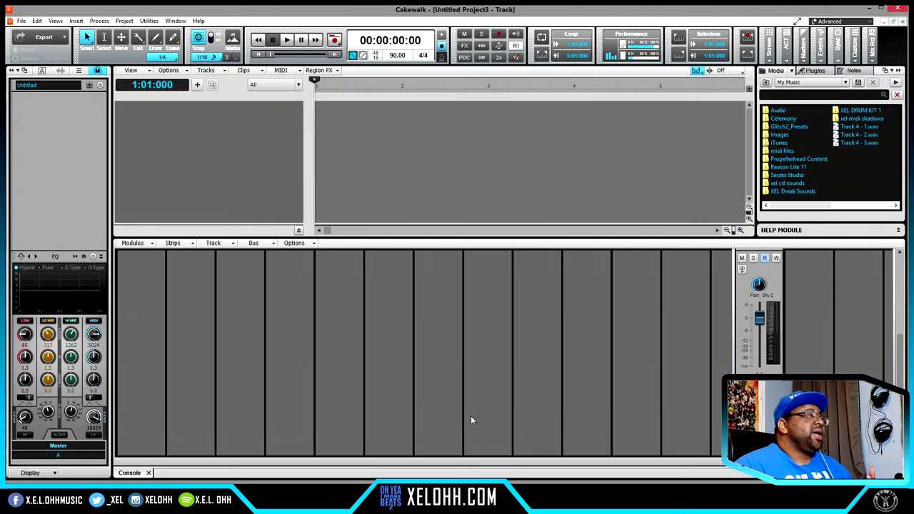
key("d")
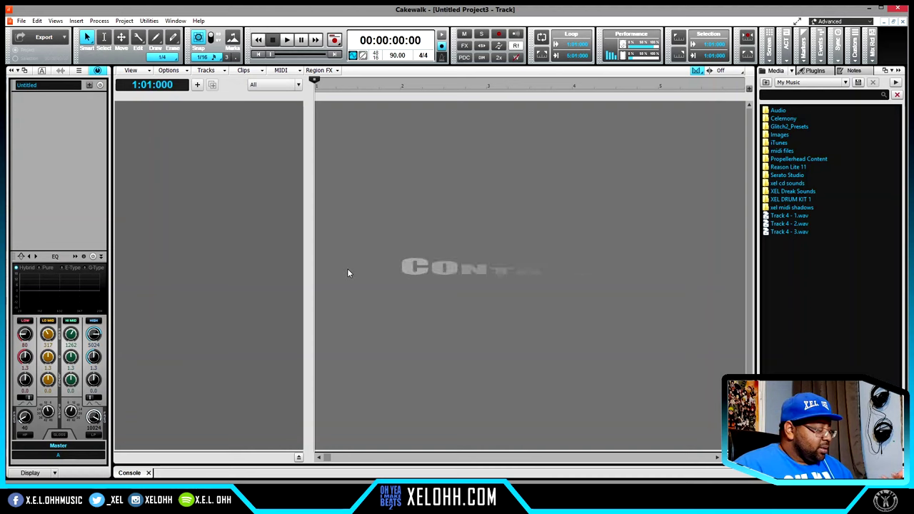
Insert a new audio track and increase its height until its controls are shown.
key("ctrl+t")
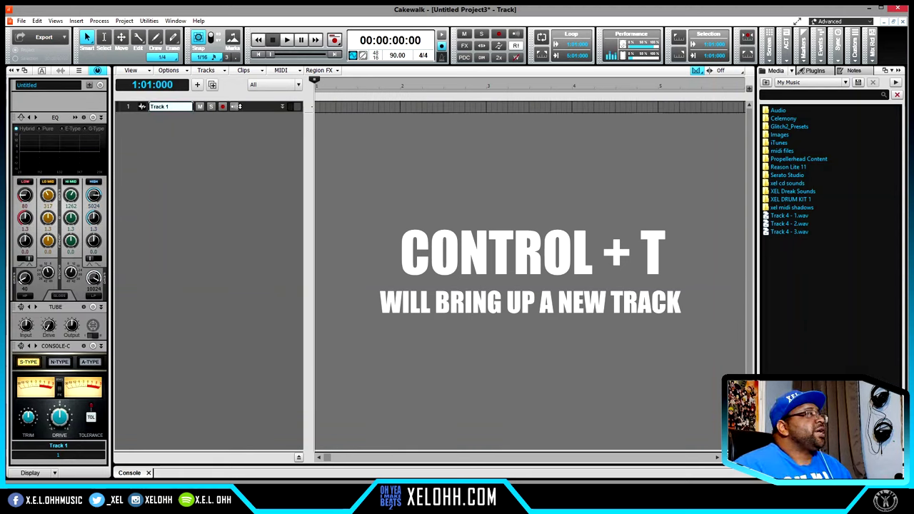
left_click_drag(240, 111, 247, 192)
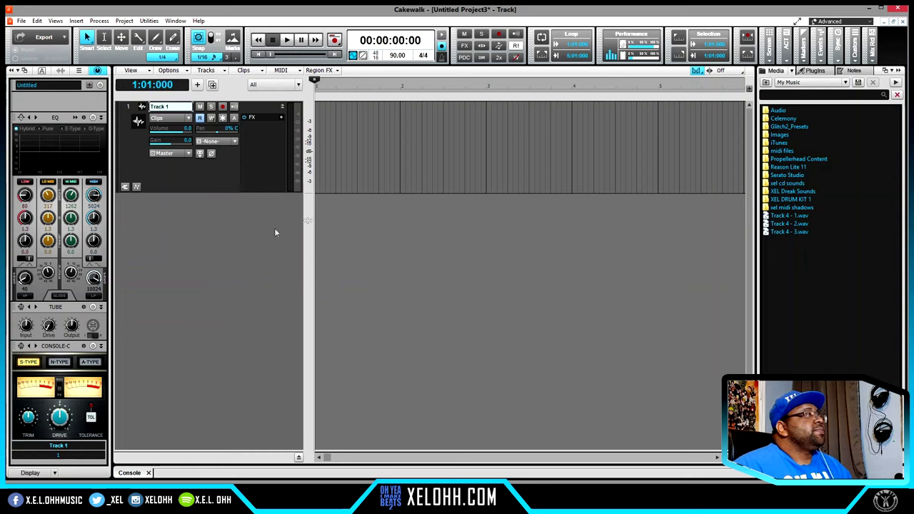
Select Track 1 by its track number and delete it from the project.
left_click(128, 107)
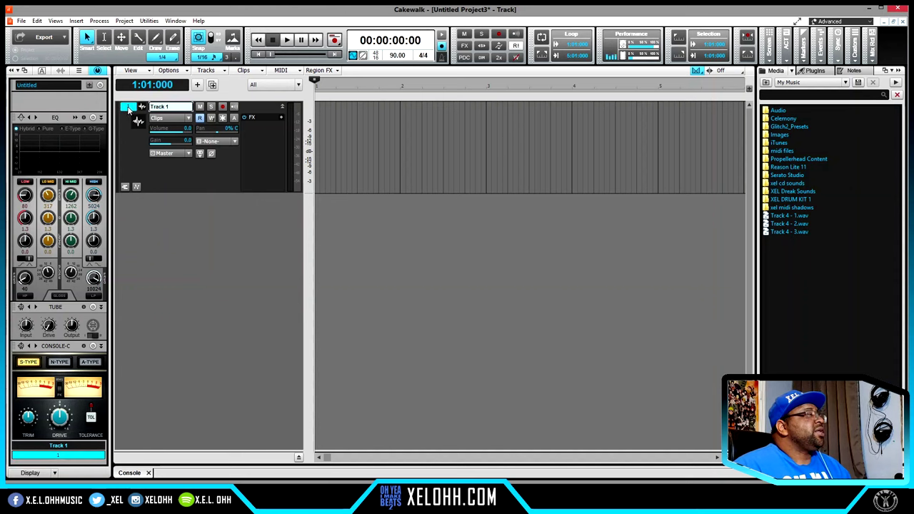
right_click(128, 107)
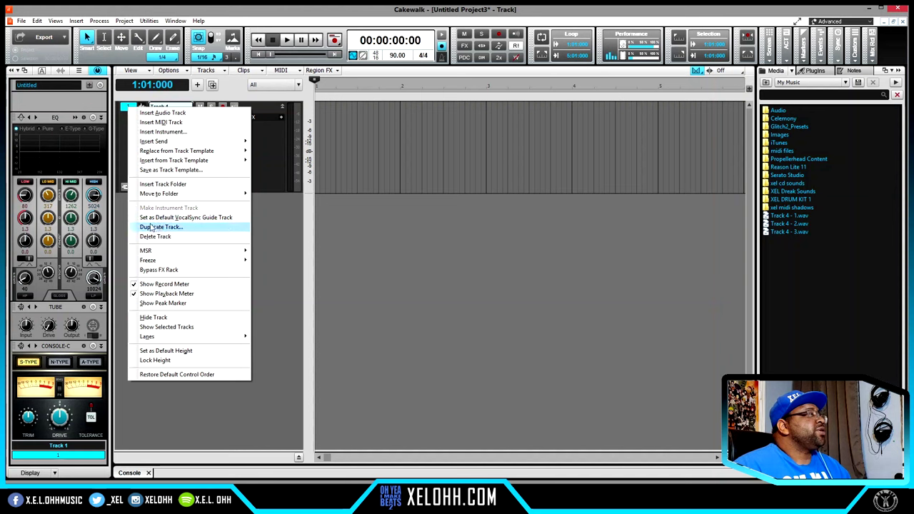
left_click(121, 158)
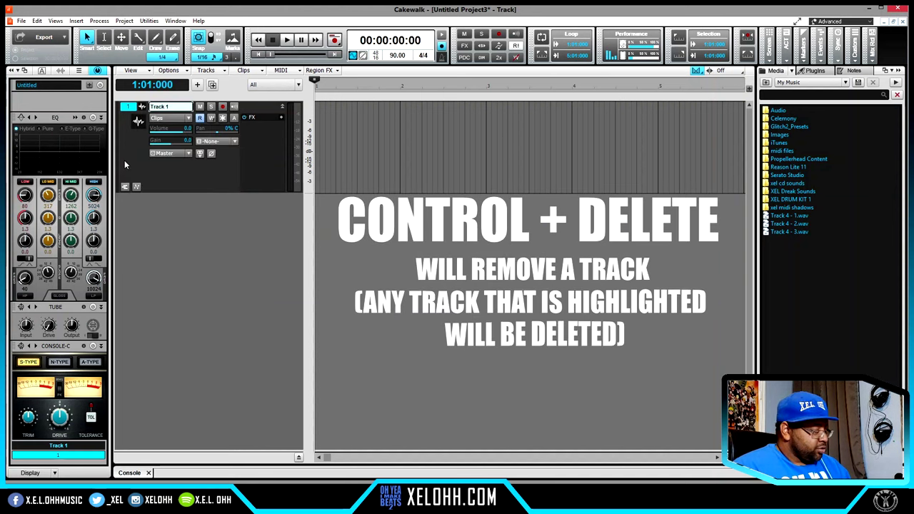
key("ctrl+Delete")
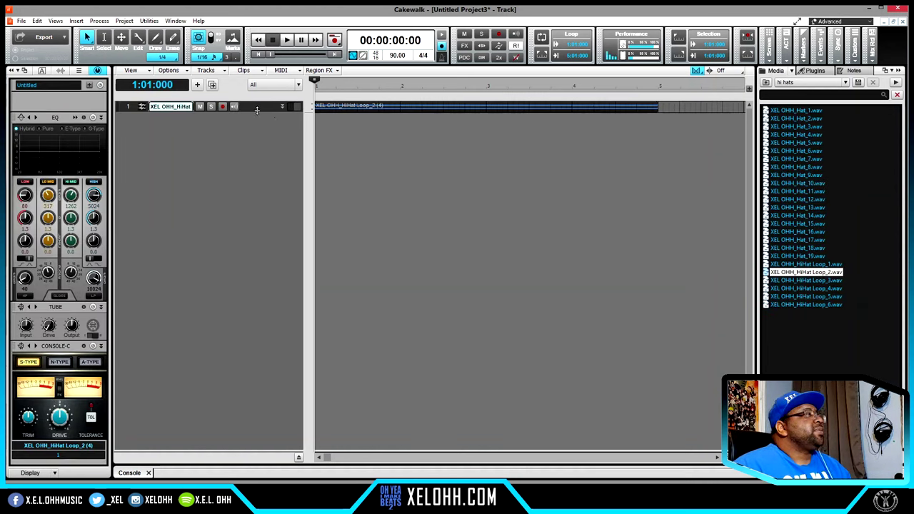
Increase Track 1's height until its waveform is readable and turn on groove clip looping for the hi-hat clip.
left_click_drag(257, 112, 327, 193)
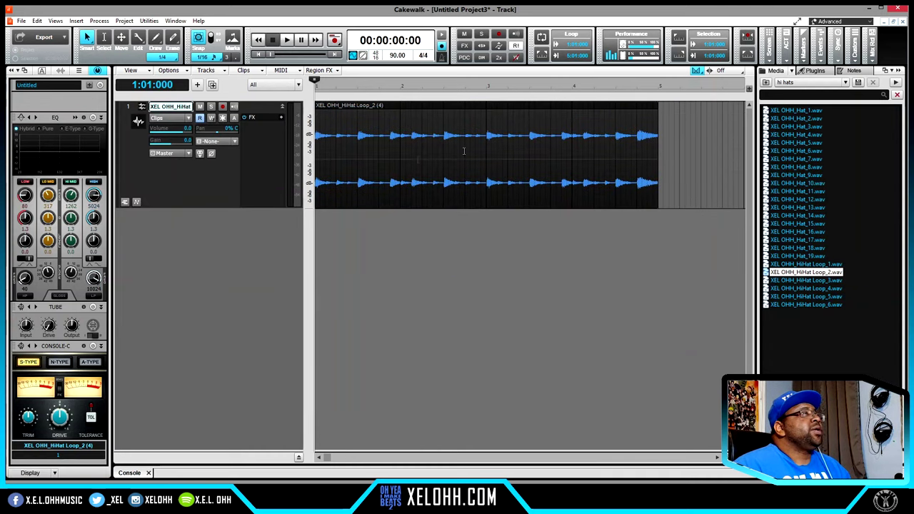
left_click(601, 110)
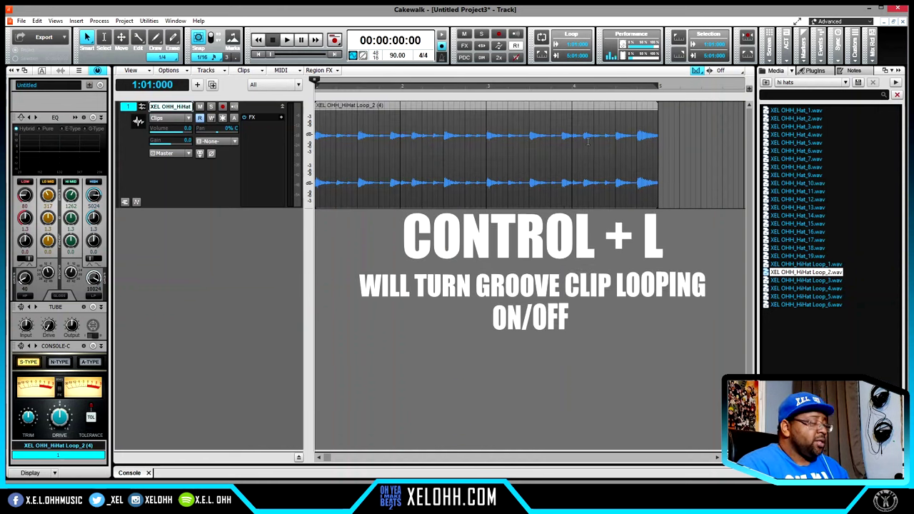
key("ctrl+l")
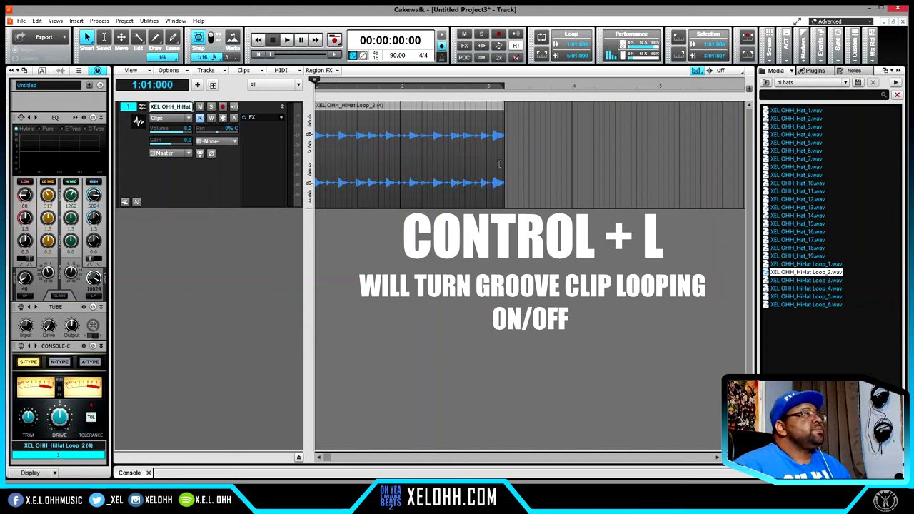
Stretch the hi-hat clip so it ends at measure 3, and loop it out to measure 5.
left_click_drag(503, 164, 487, 164)
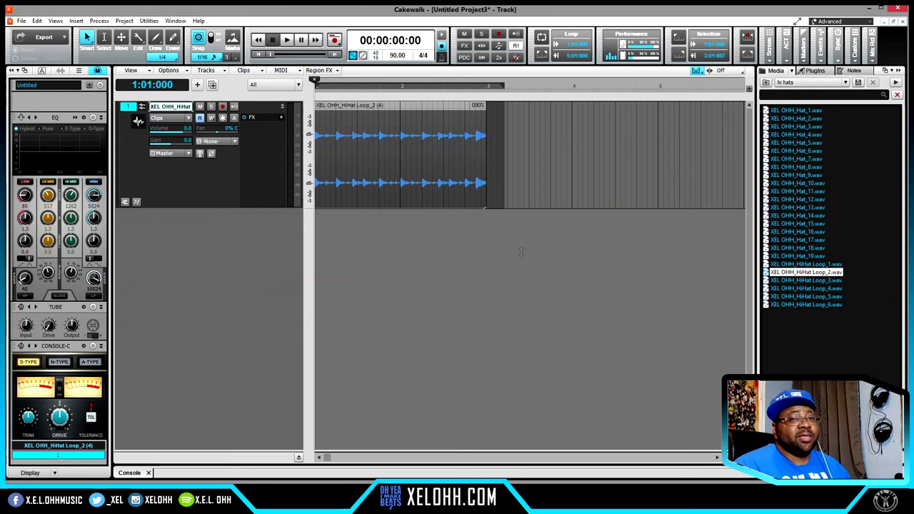
left_click(457, 111)
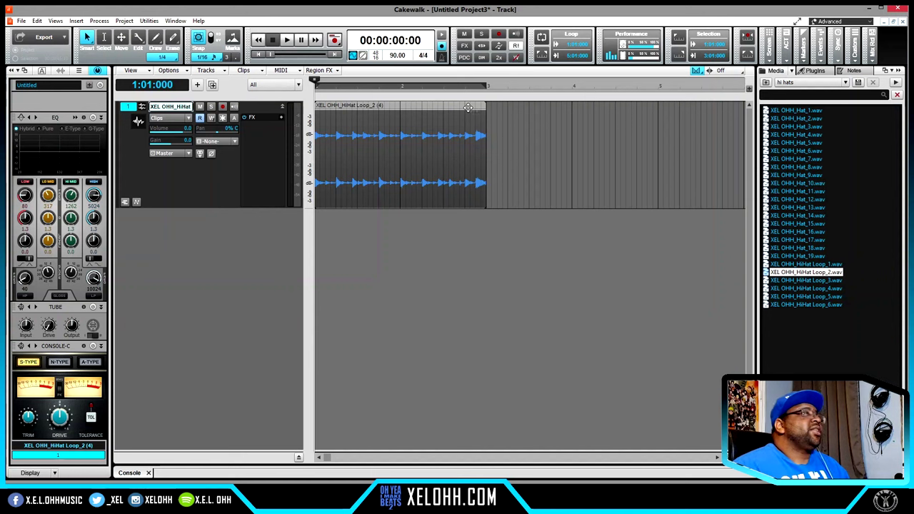
mouse_move(484, 156)
left_mouse_down()
mouse_move(740, 154)
mouse_move(484, 170)
left_mouse_up()
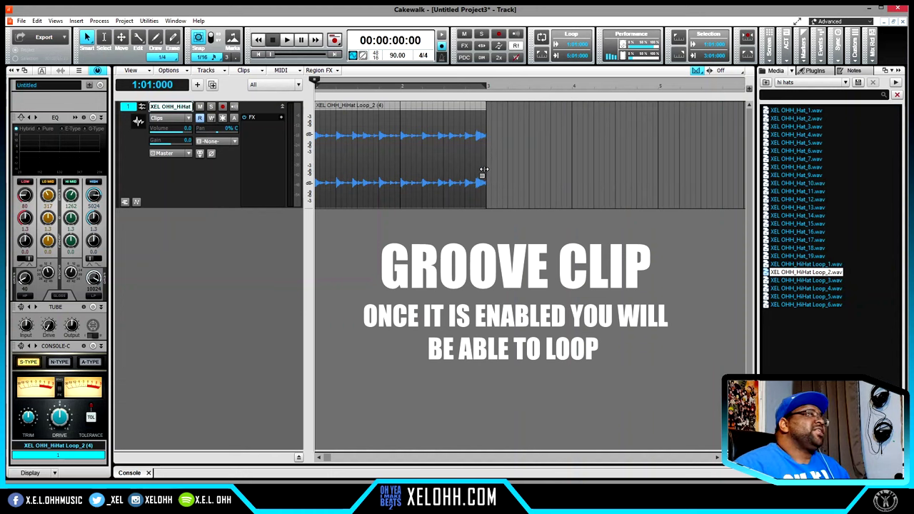
left_click_drag(484, 159, 487, 129)
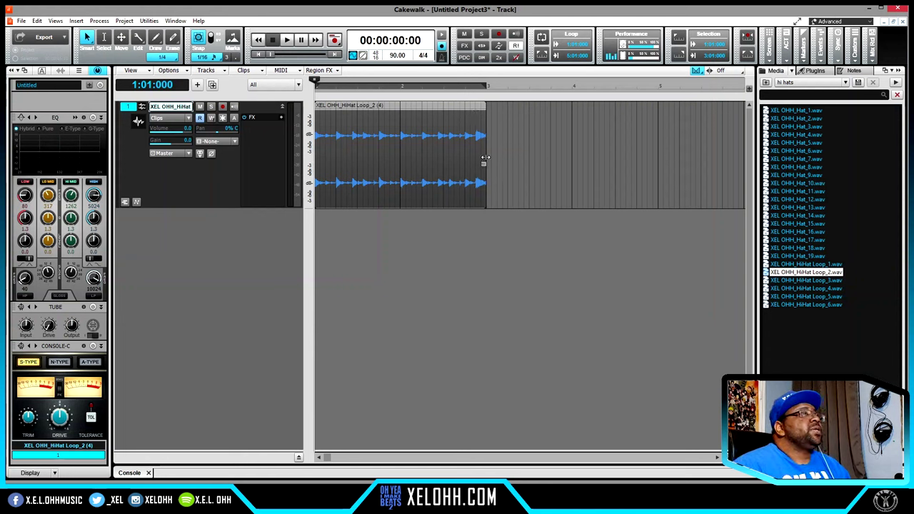
left_click_drag(485, 157, 658, 148)
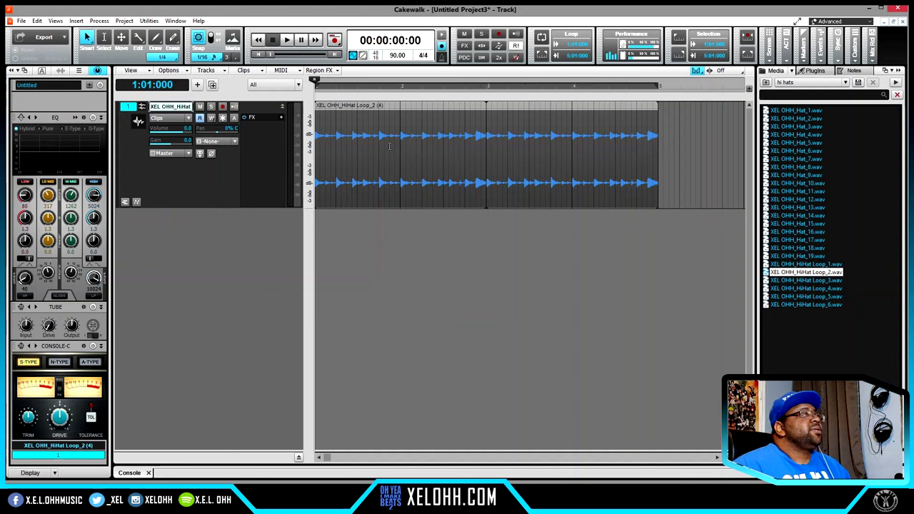
Split the looped hi-hat clip at measures 2, 3 and 4.
left_click(399, 146)
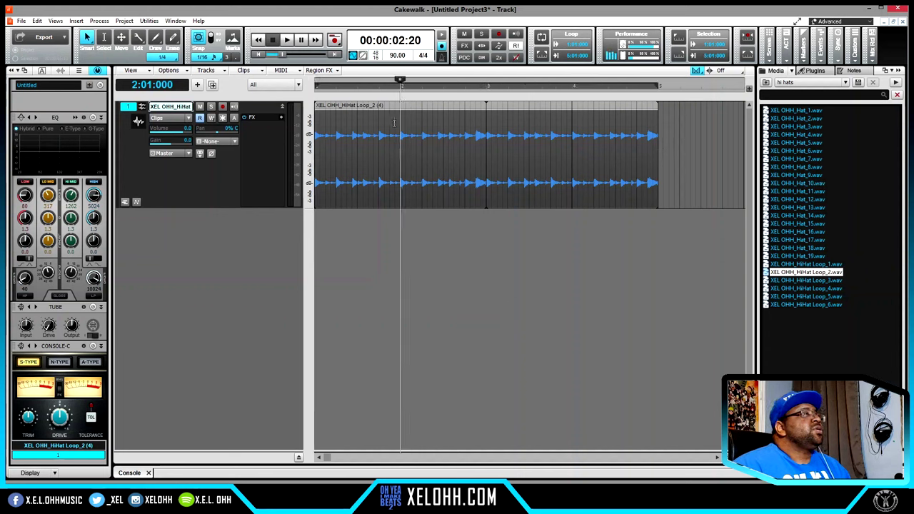
key("s")
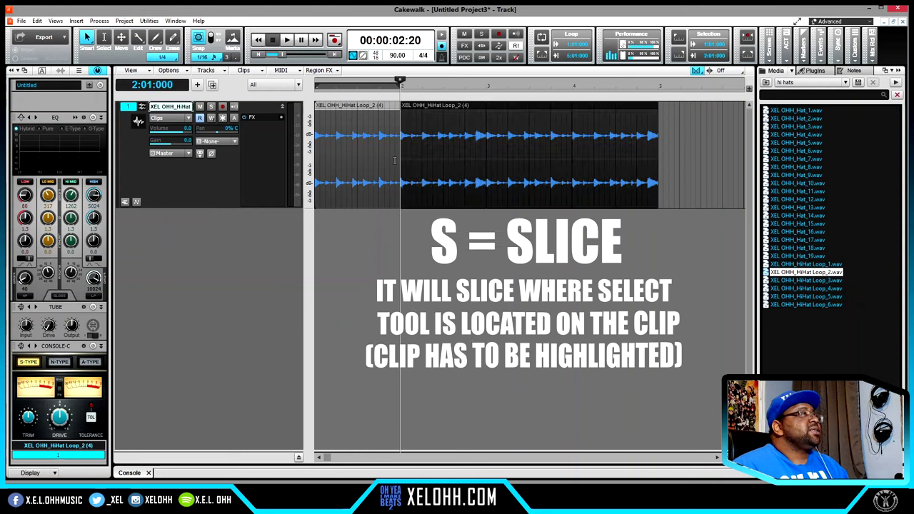
left_click(489, 155)
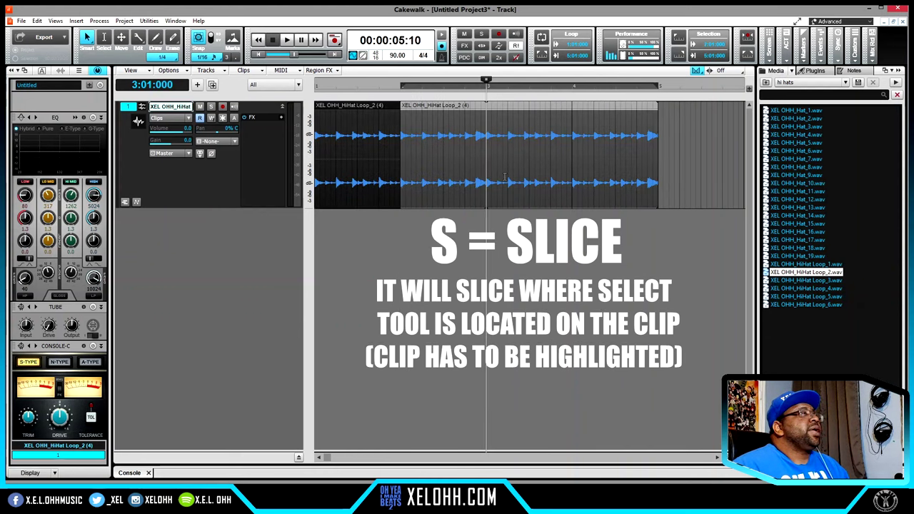
key("s")
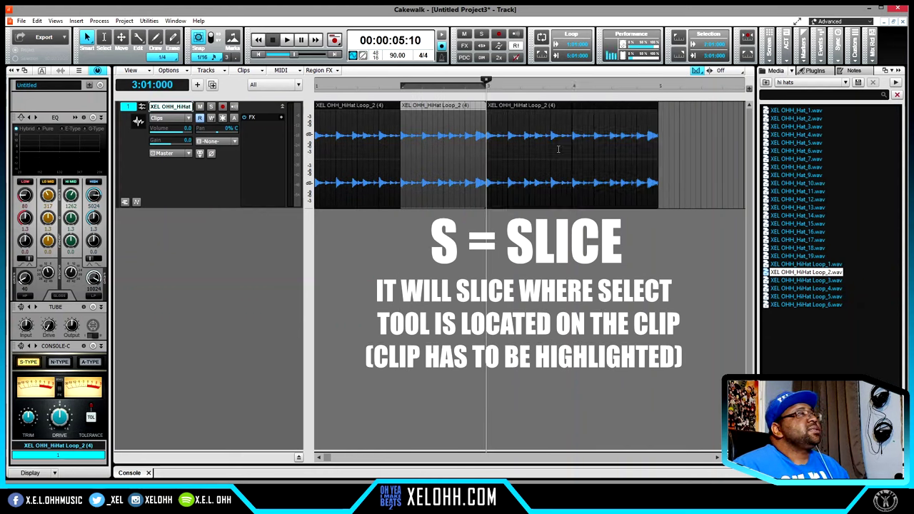
left_click(579, 163)
key("s")
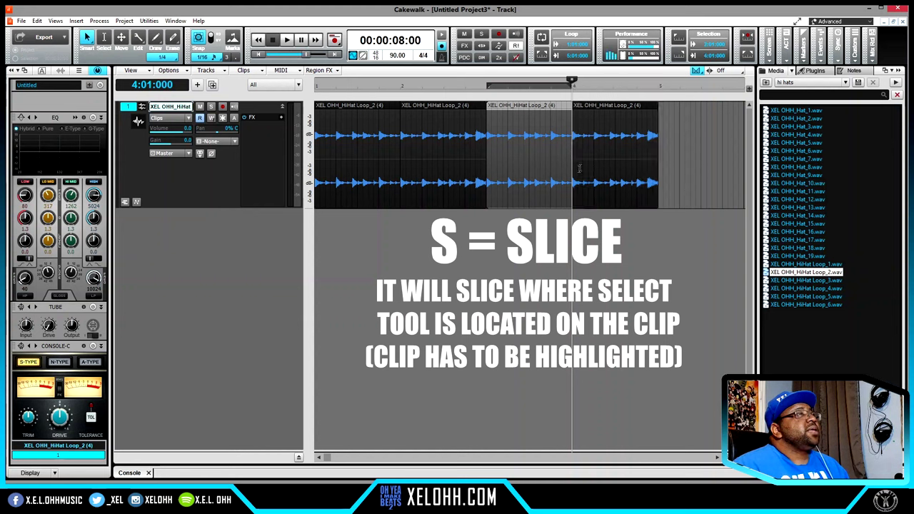
Nudge the slice at measure 2 down onto a new track and enlarge that track, undoing and redoing the move.
left_click(438, 107)
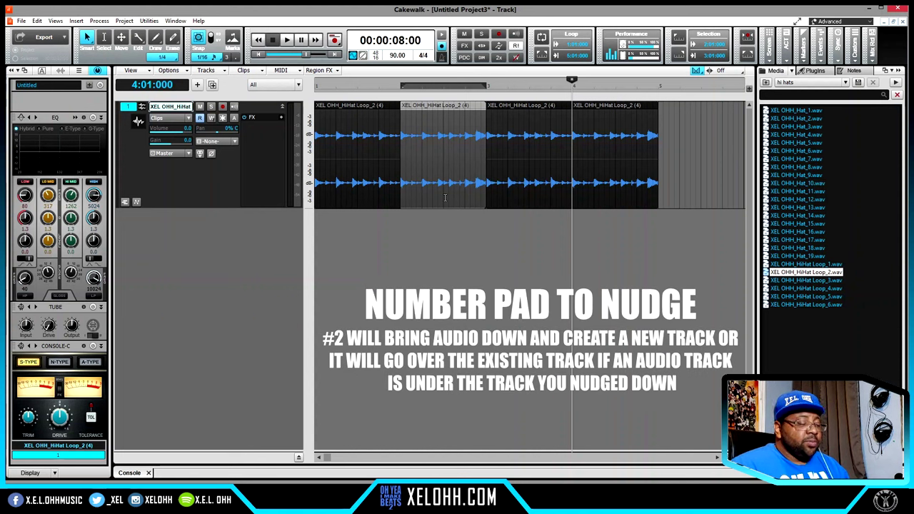
key("KP_2")
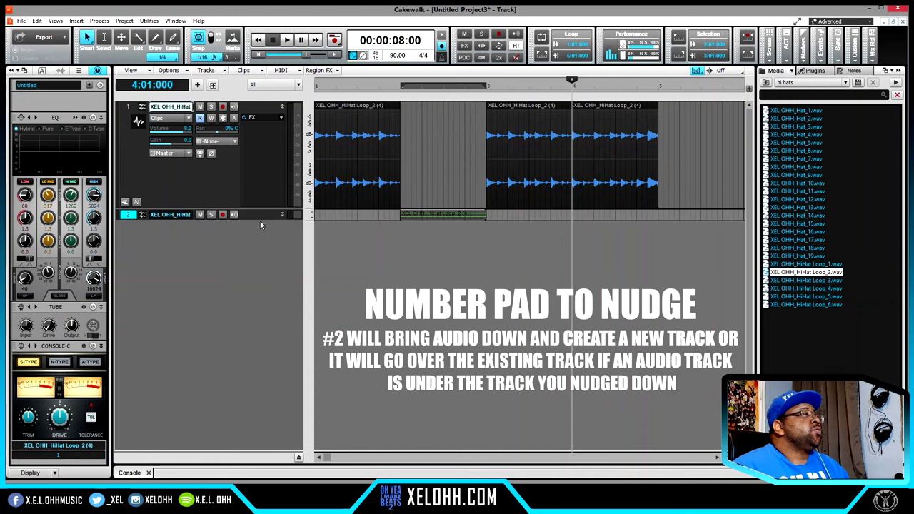
left_click_drag(260, 222, 250, 303)
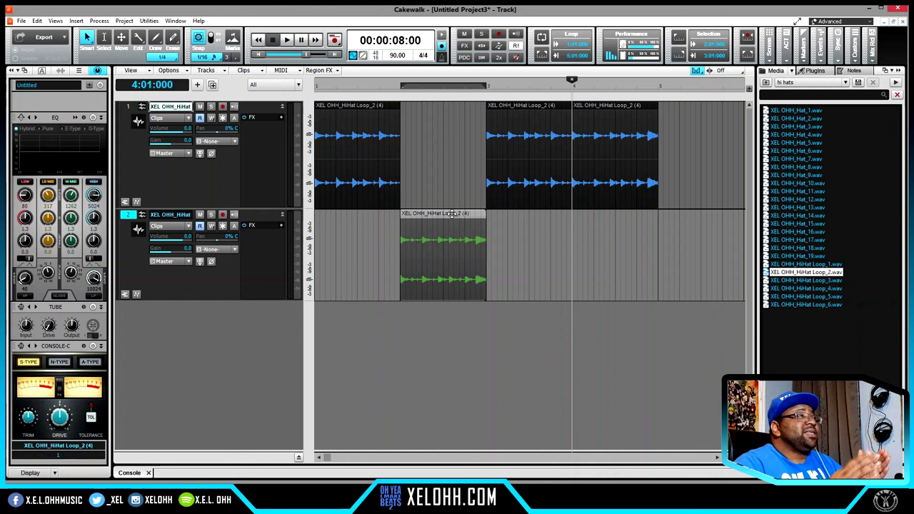
key("ctrl+z")
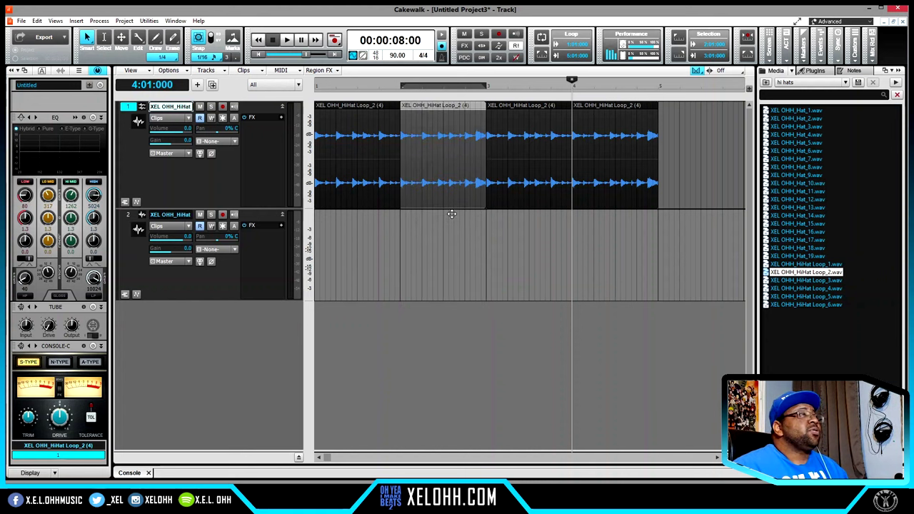
key("ctrl+y")
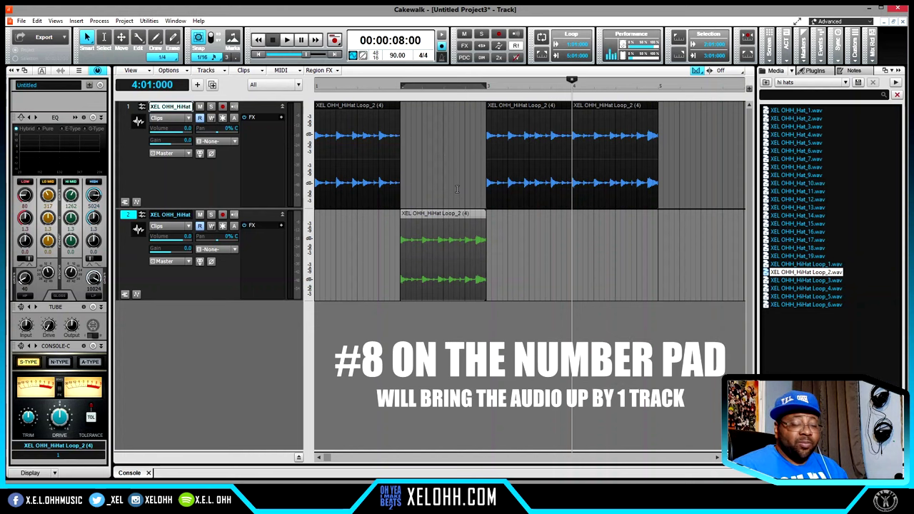
Nudge the slice down to a third track and back up to Track 1, twice, and delete the empty Tracks 2 and 3.
key("KP_2")
key("KP_8")
key("KP_8")
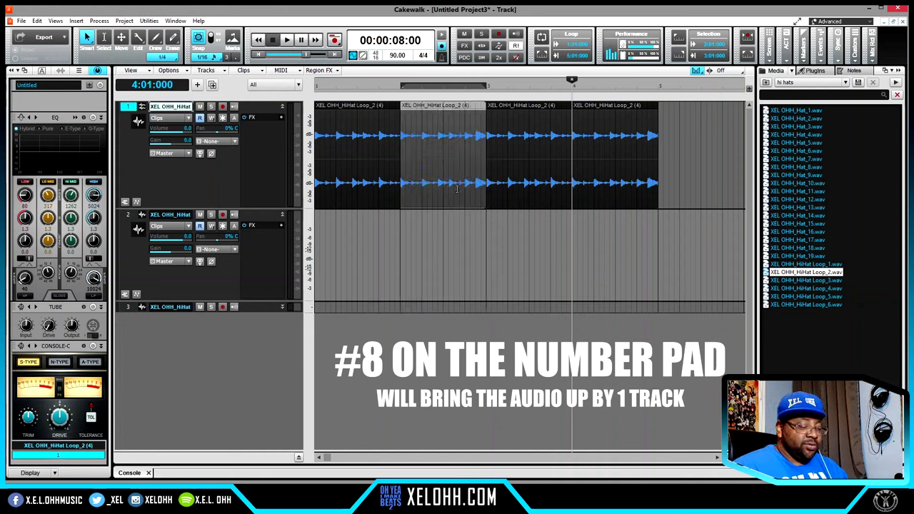
key("KP_2")
key("KP_2")
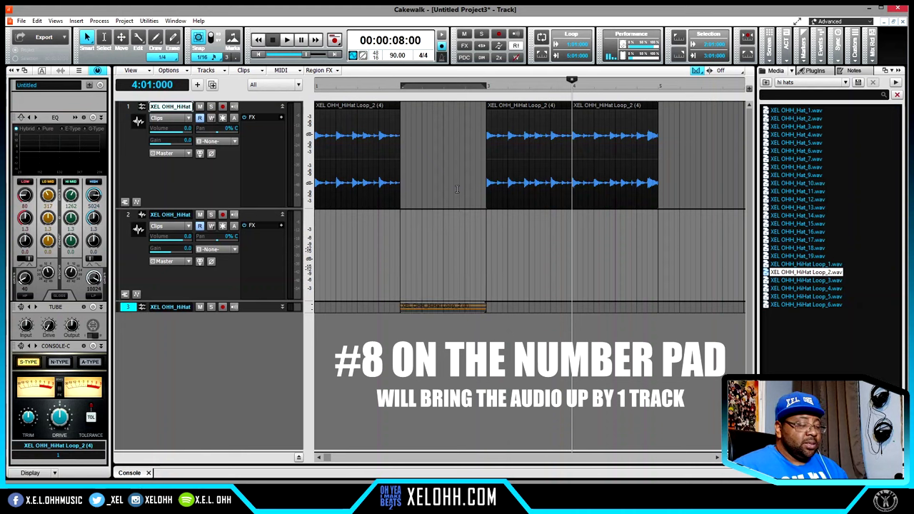
key("KP_8")
key("KP_8")
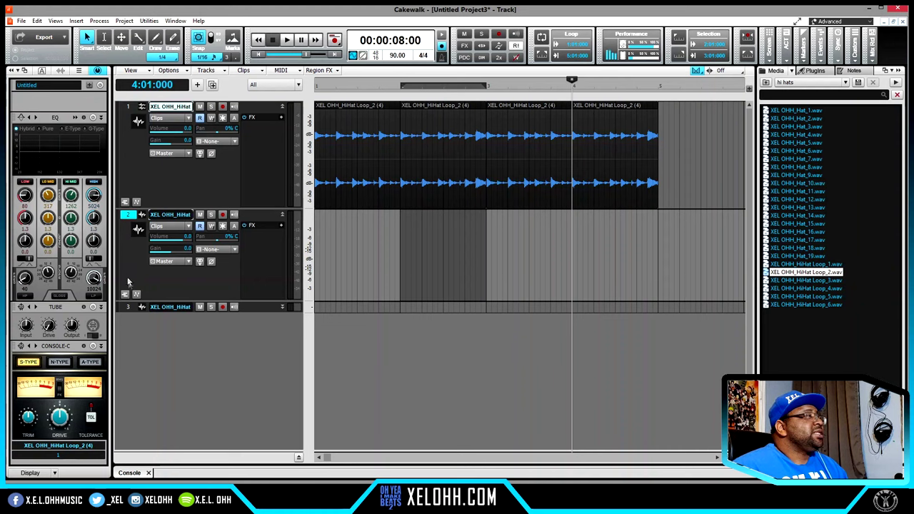
left_click(128, 307)
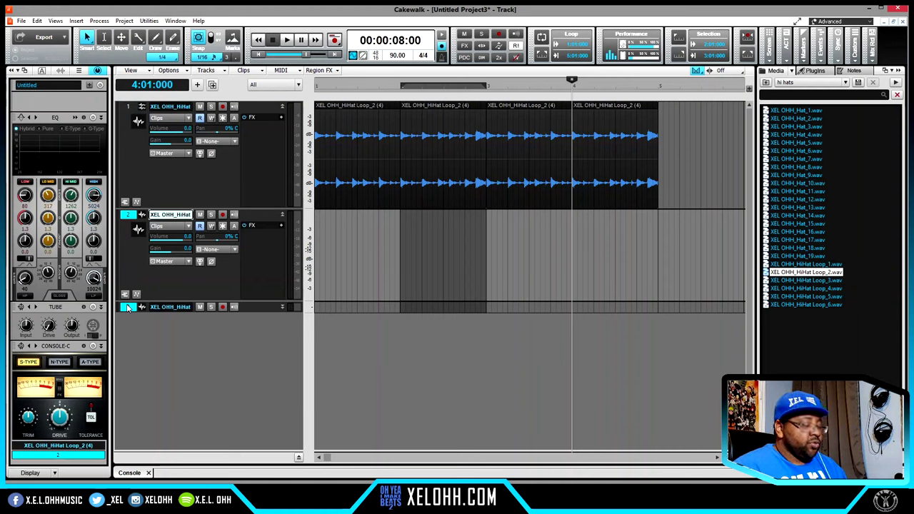
key("Delete")
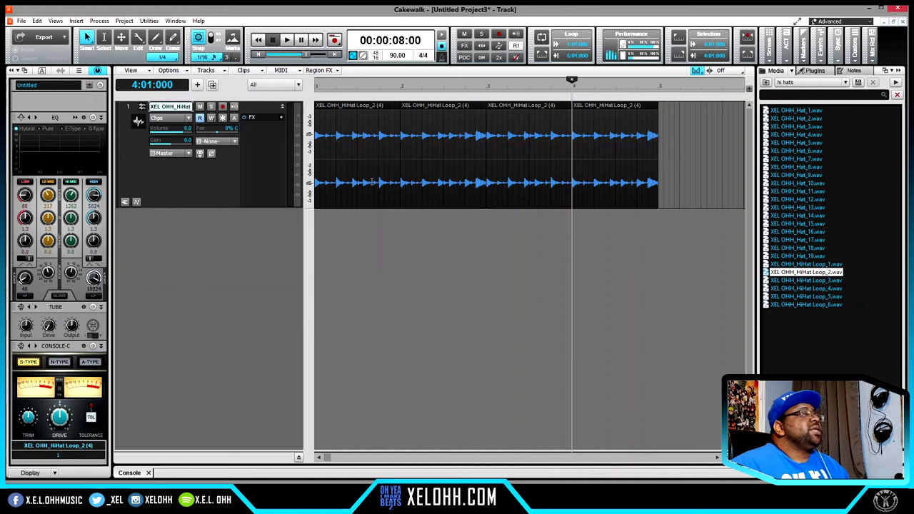
Split the measure 2 slice at 2:04:480 and slightly lower the clip gain of the short piece before measure 3.
left_click(476, 138)
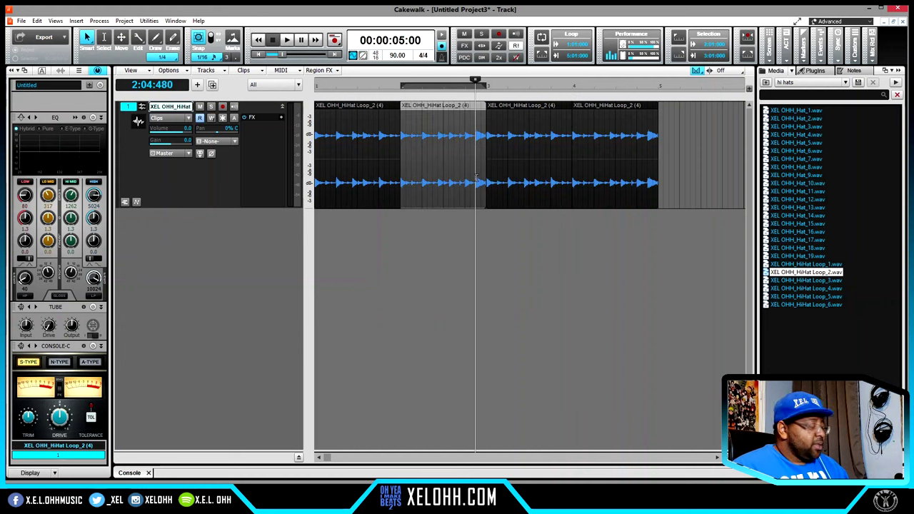
key("s")
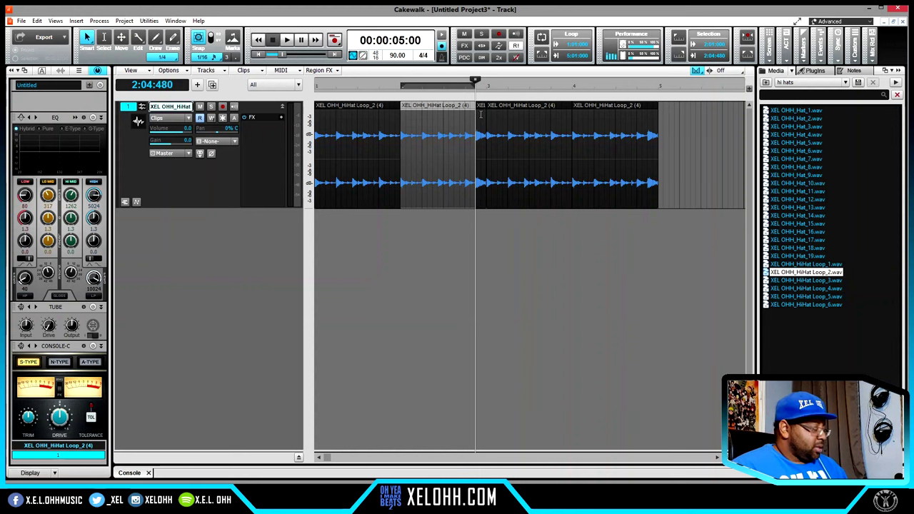
scroll(543, 132, "up", 3)
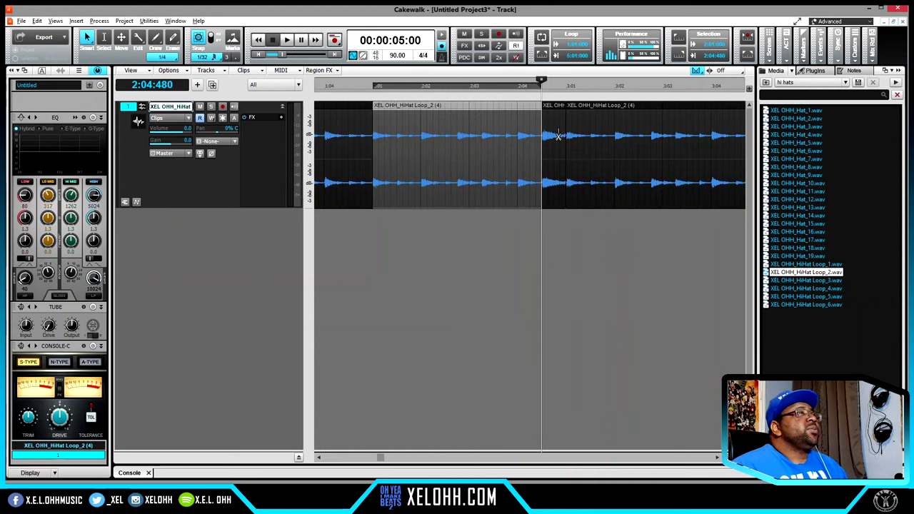
scroll(559, 136, "up", 2)
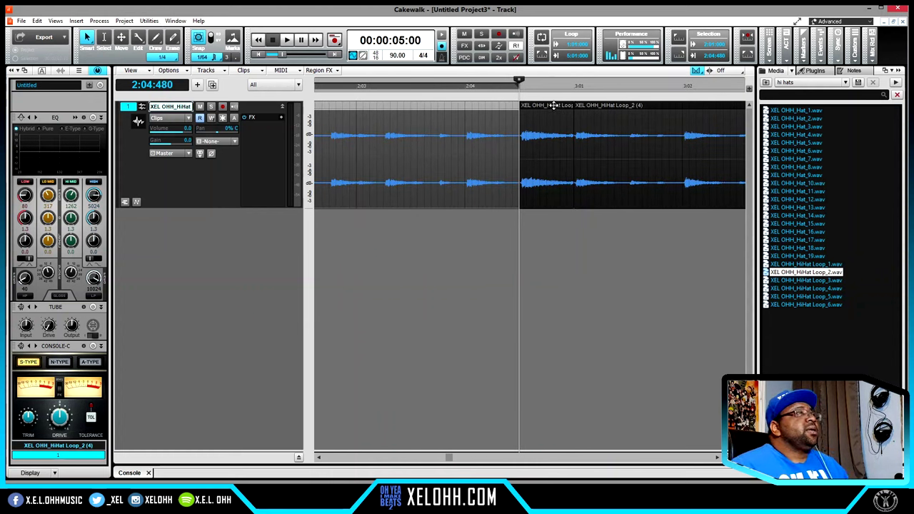
left_click(555, 105)
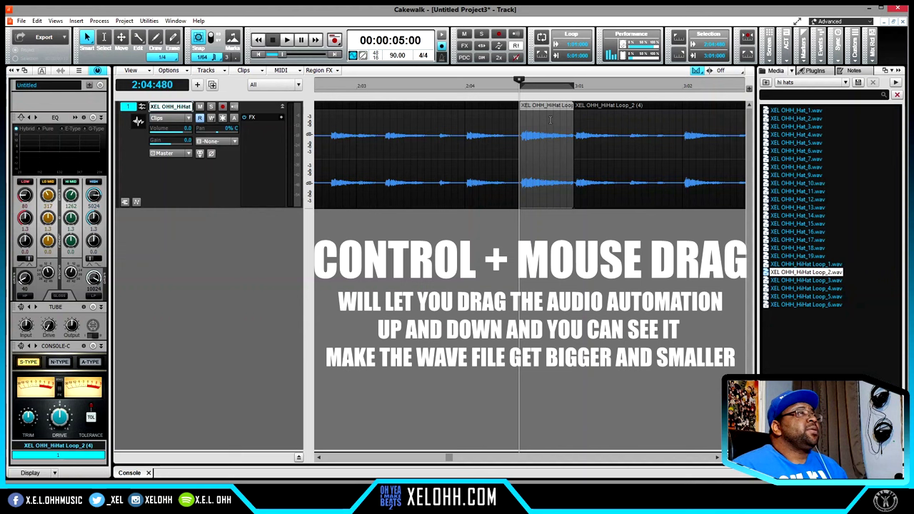
mouse_move(550, 120)
left_mouse_down()
mouse_move(550, 148)
mouse_move(550, 122)
mouse_move(551, 138)
left_mouse_up()
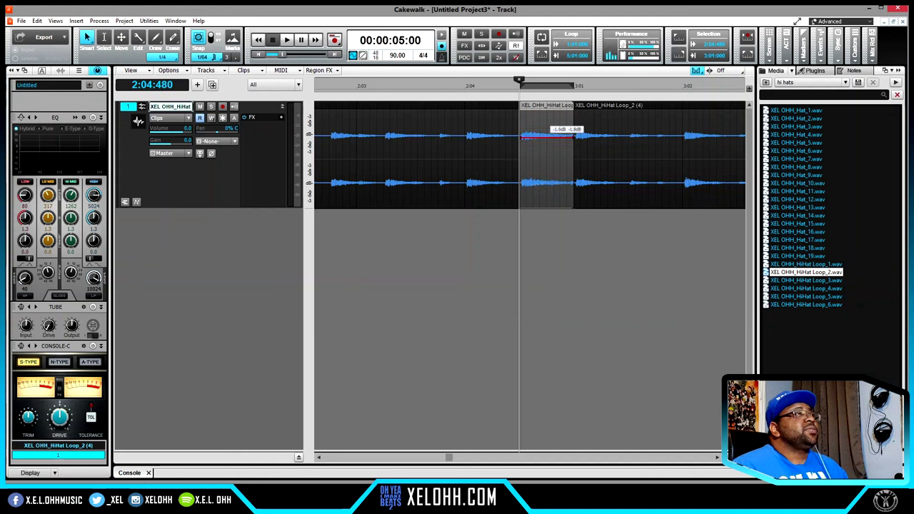
left_click_drag(550, 138, 550, 137)
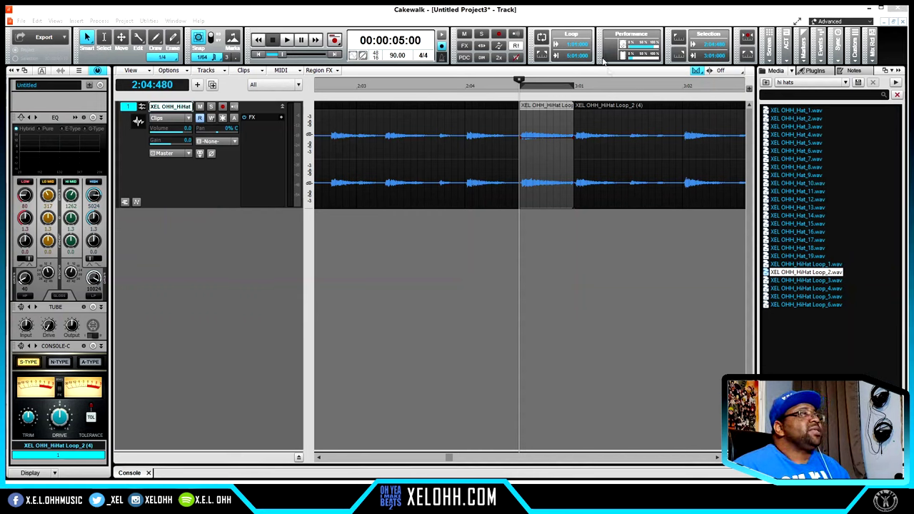
left_click(542, 148)
key("space")
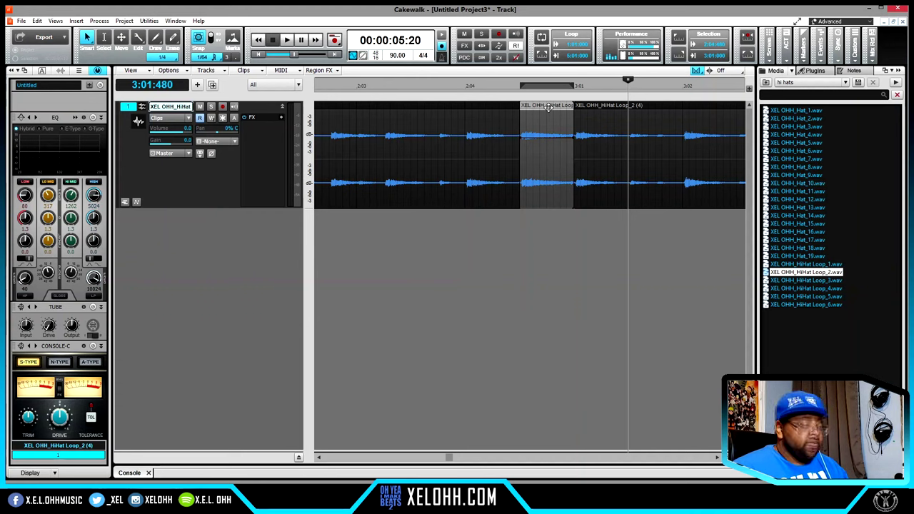
Move the short hi-hat piece down onto a new track and increase that track's height.
left_click_drag(548, 107, 548, 227)
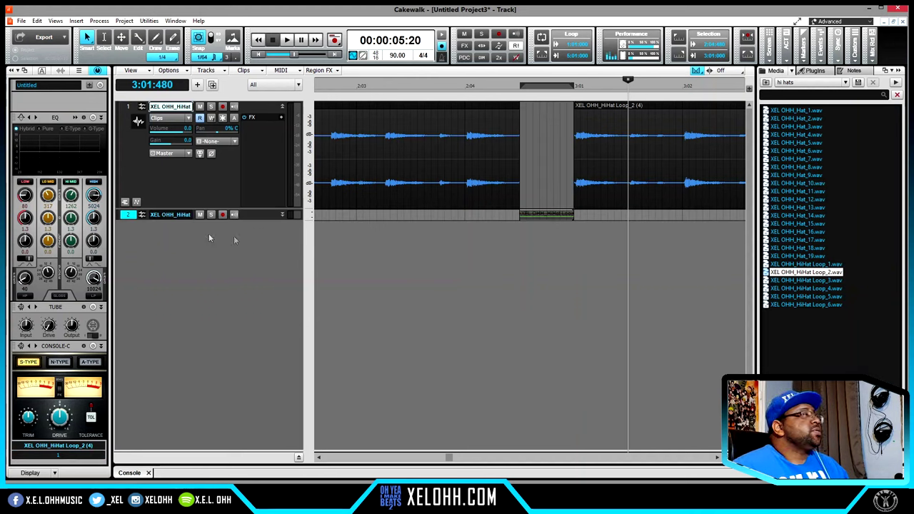
left_click_drag(259, 222, 257, 307)
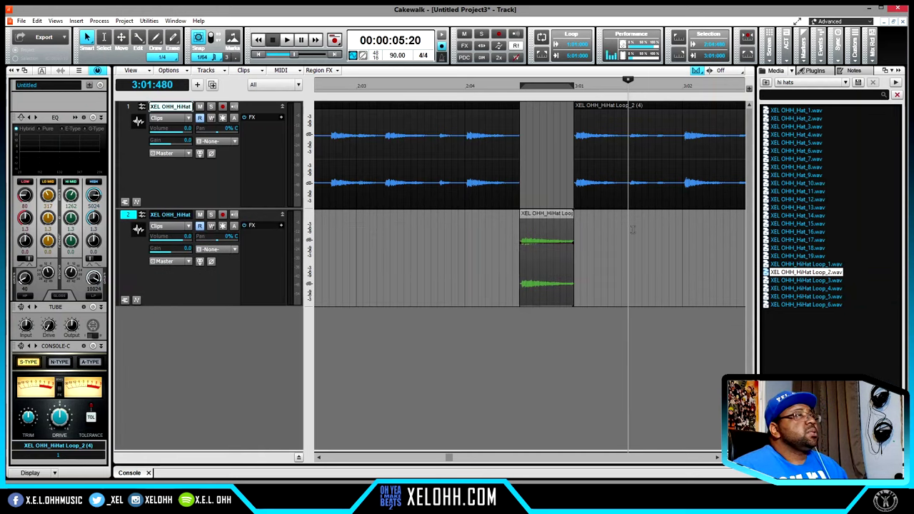
Copy the short hi-hat piece on Track 2 and paste it on the same track at 3:01:480.
left_click(543, 217)
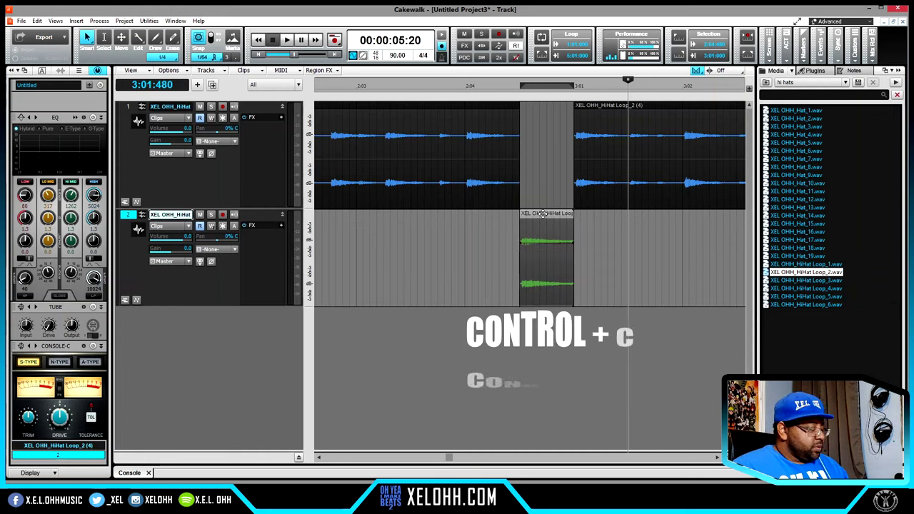
left_click(628, 237)
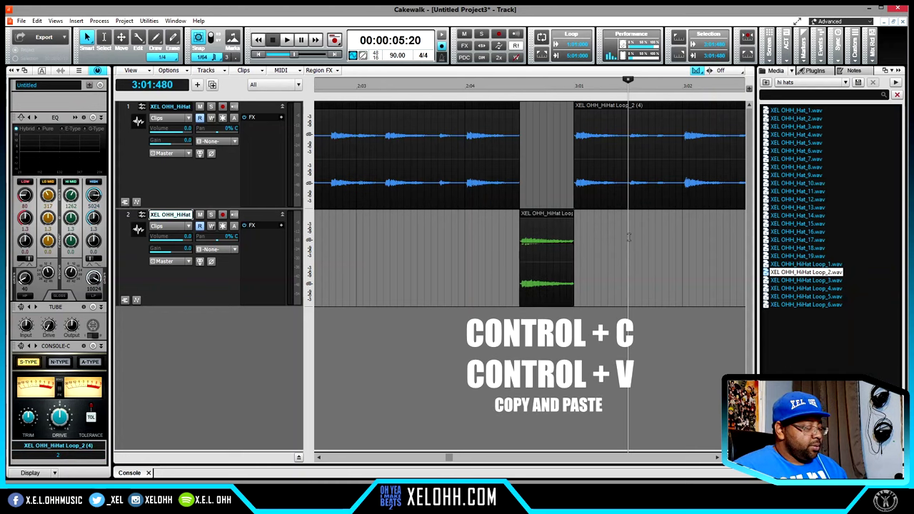
key("ctrl+v")
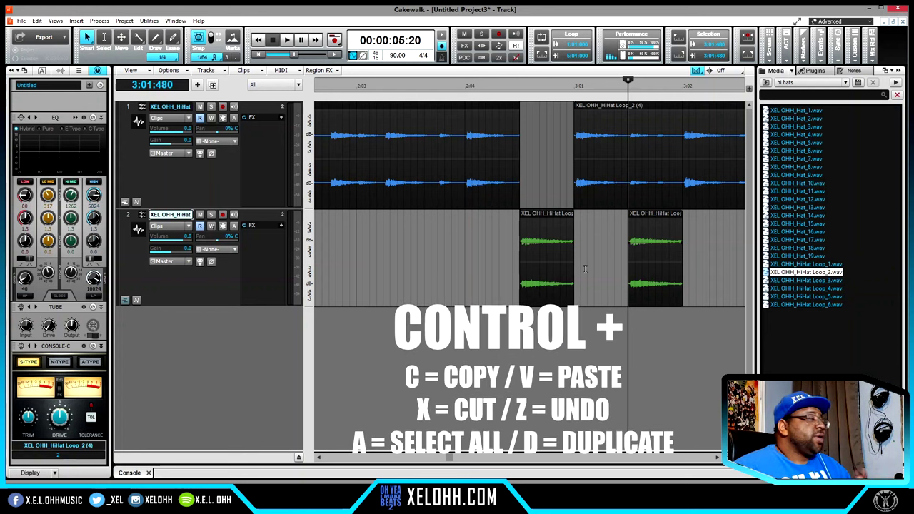
Cut the first hi-hat piece on Track 2, paste it at 2:03:540, and move it back to 2:04:480.
left_click(538, 215)
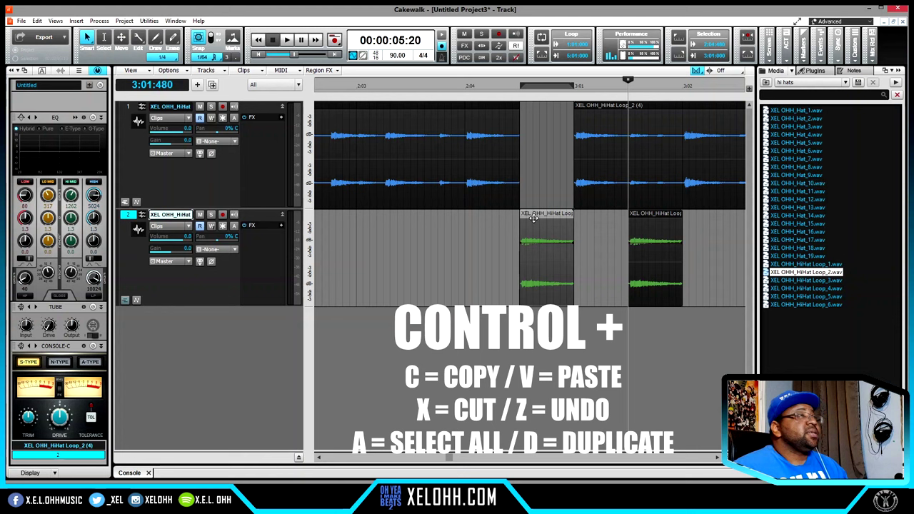
key("ctrl+x")
left_click(415, 234)
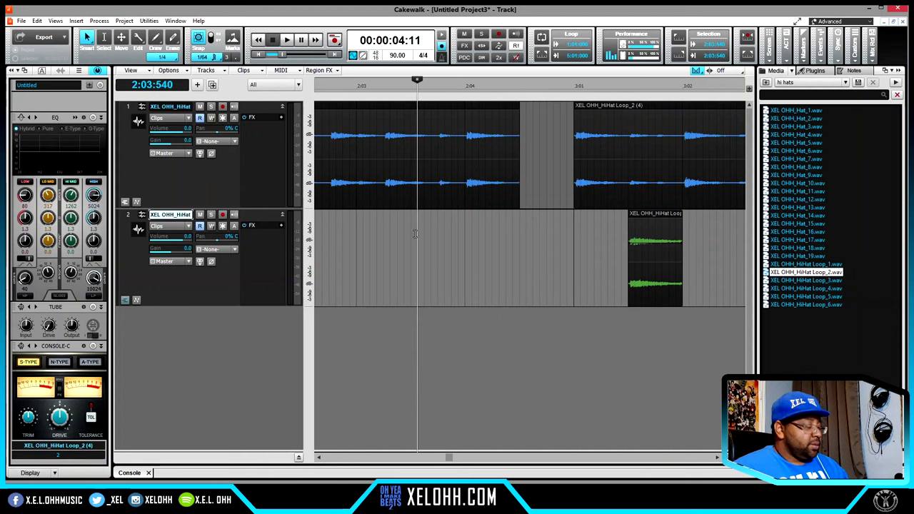
key("ctrl+v")
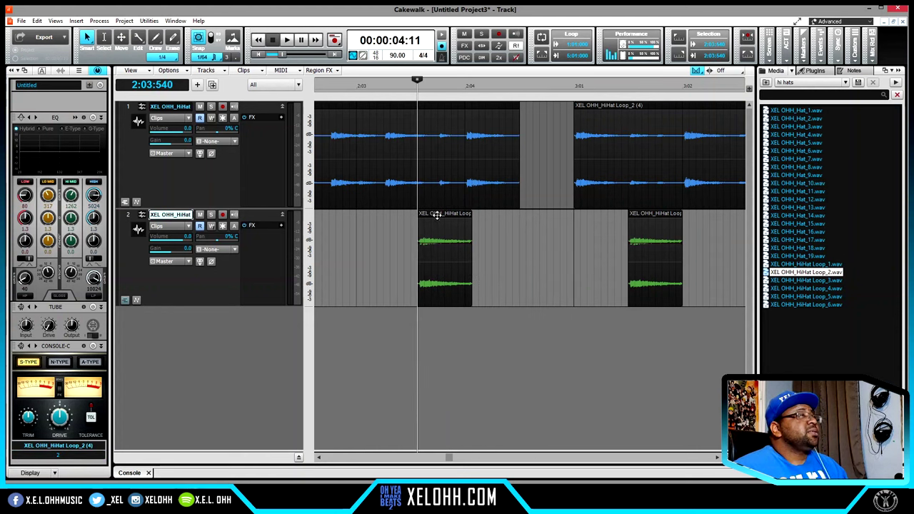
left_click_drag(437, 215, 540, 216)
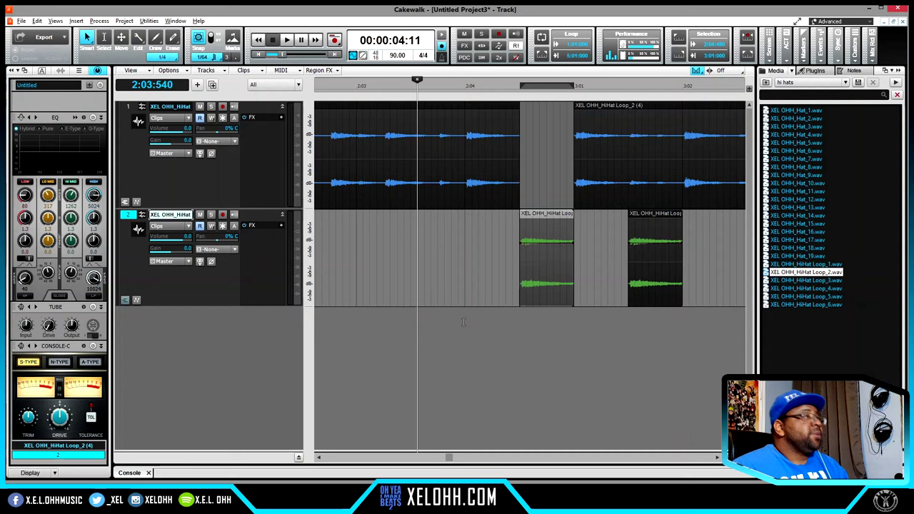
Select all clips on both tracks and duplicate them directly after the originals, from measure 5 to measure 9.
scroll(464, 318, "down", 2)
scroll(463, 323, "down", 3)
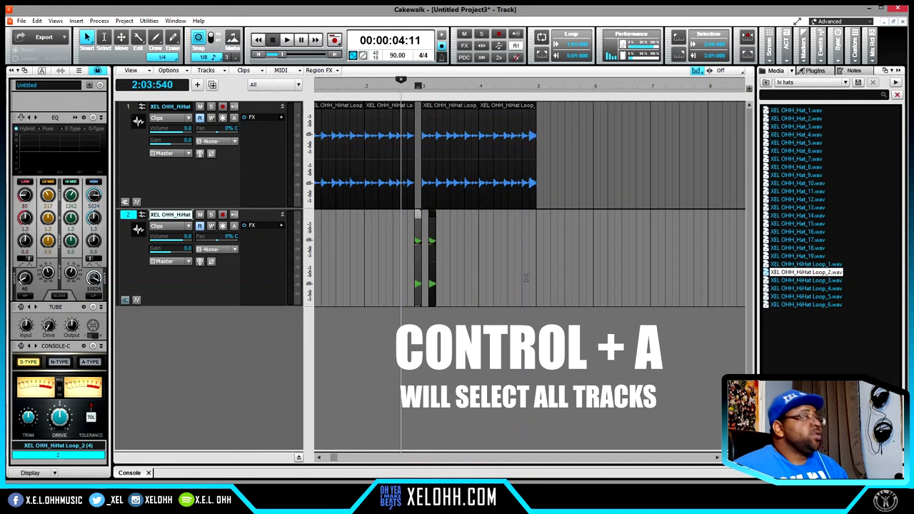
key("ctrl+a")
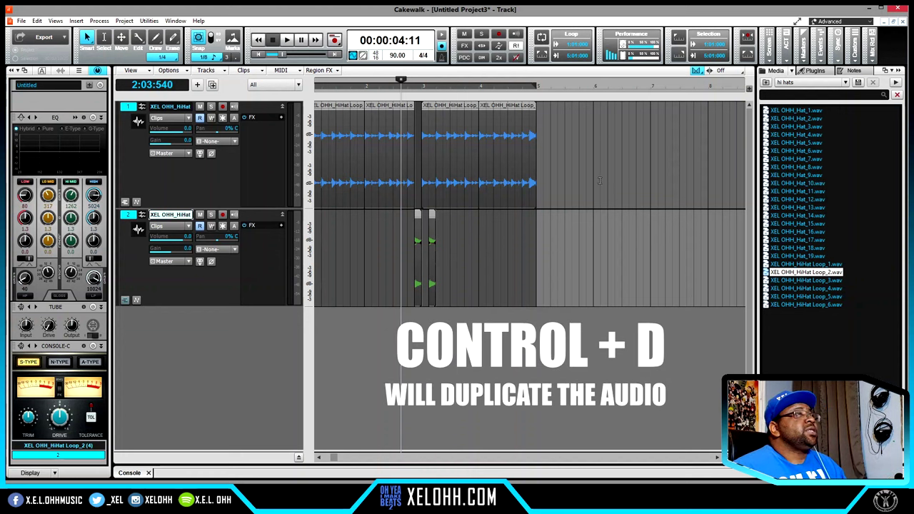
key("ctrl+d")
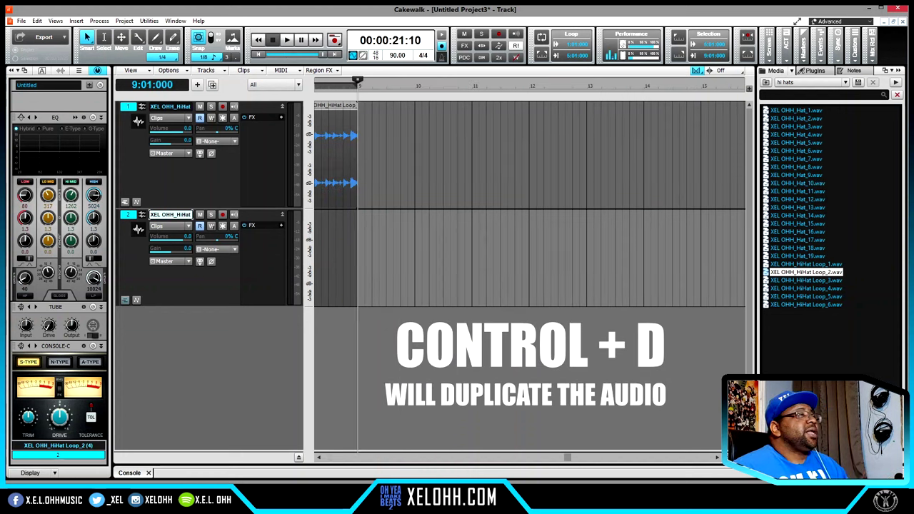
left_click_drag(565, 458, 381, 450)
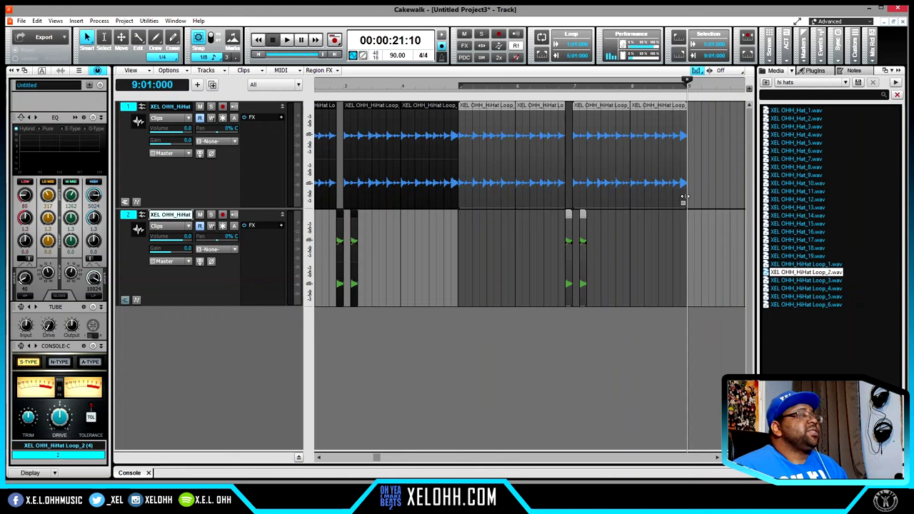
Undo the duplication, the paste edits and the move to Track 2, back to the single hi-hat track.
key("ctrl+z")
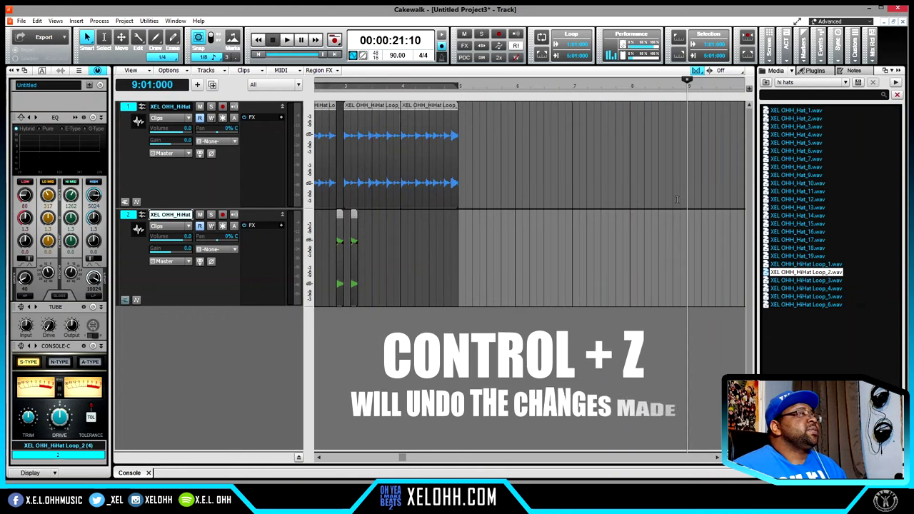
key("ctrl+z")
key("ctrl+z")
key("ctrl+z")
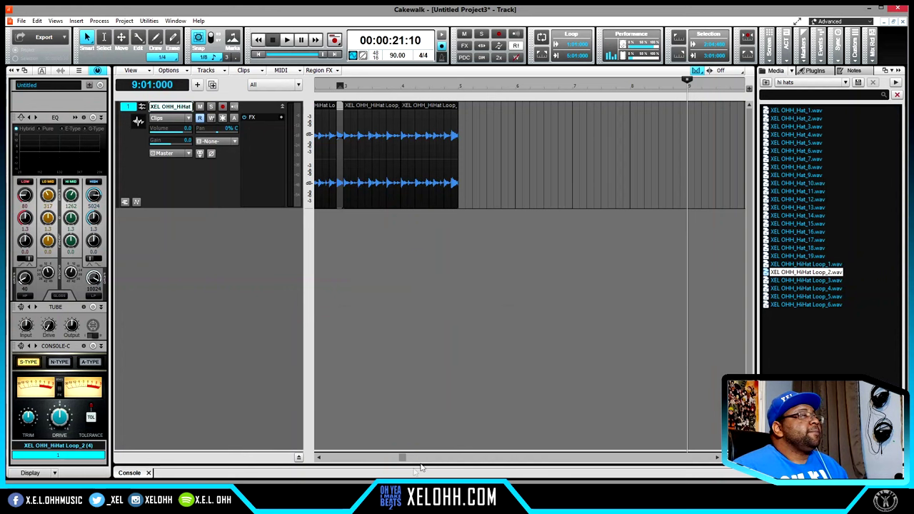
left_click_drag(404, 461, 304, 463)
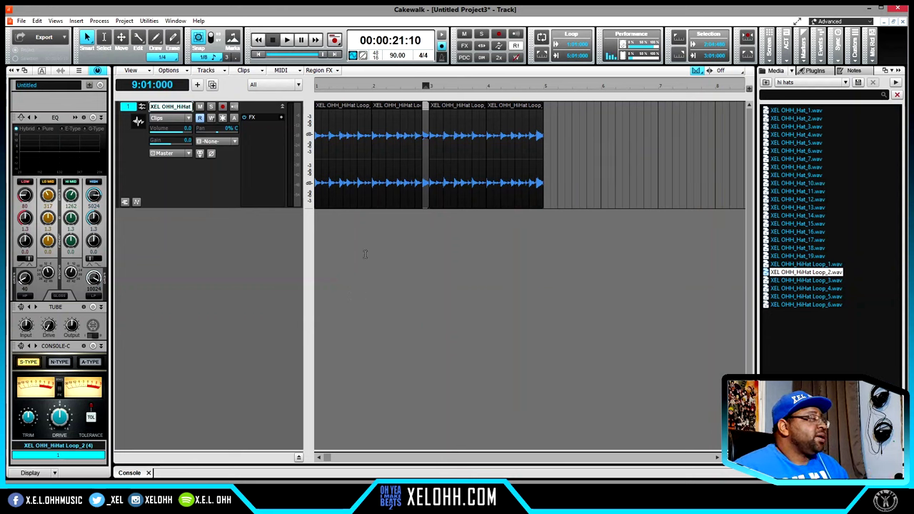
Insert three instrument tracks using the default TTS-1 instrument with Omni input.
right_click(209, 251)
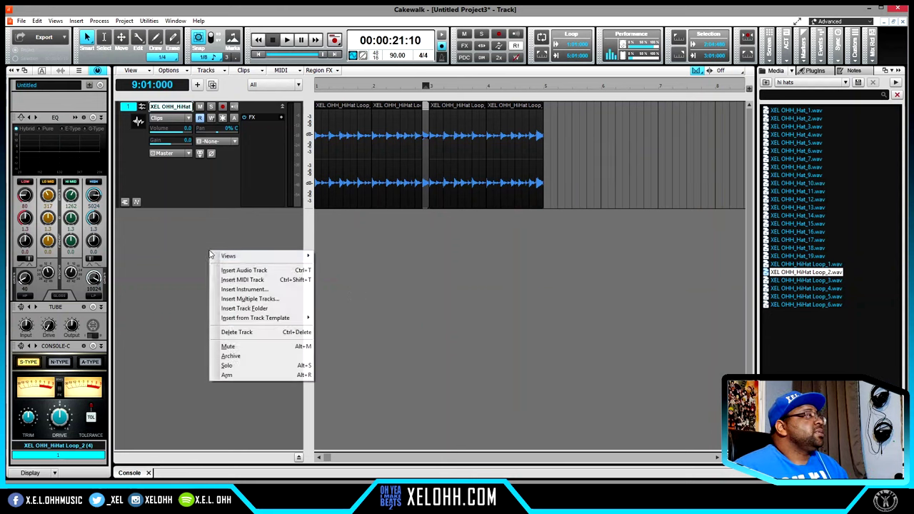
left_click(245, 290)
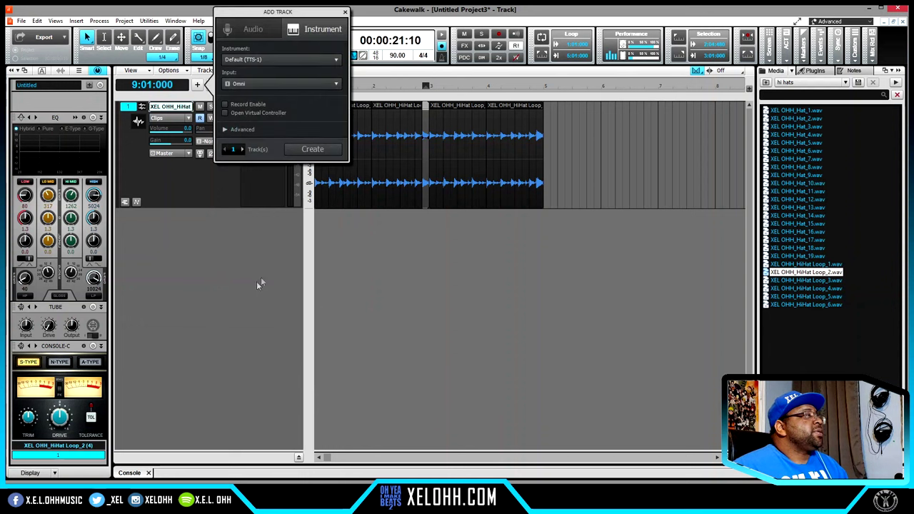
left_click(242, 149)
left_click(242, 150)
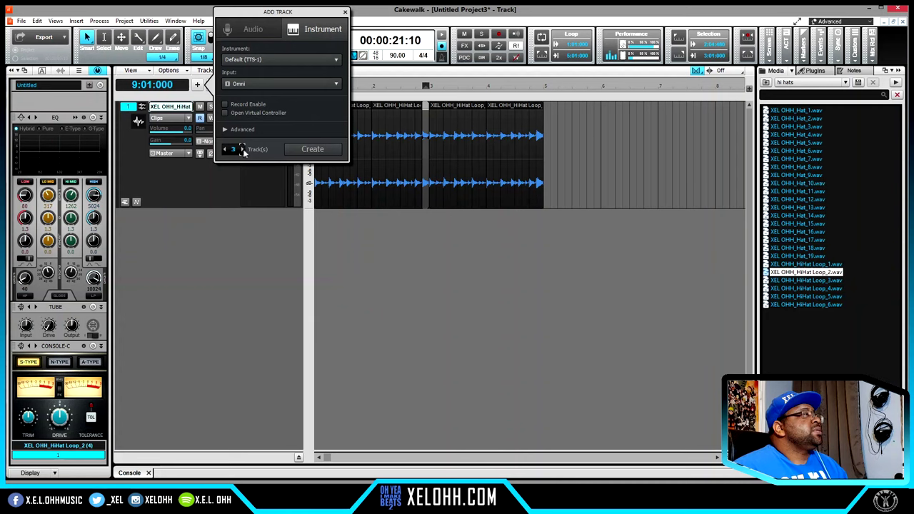
left_click(312, 149)
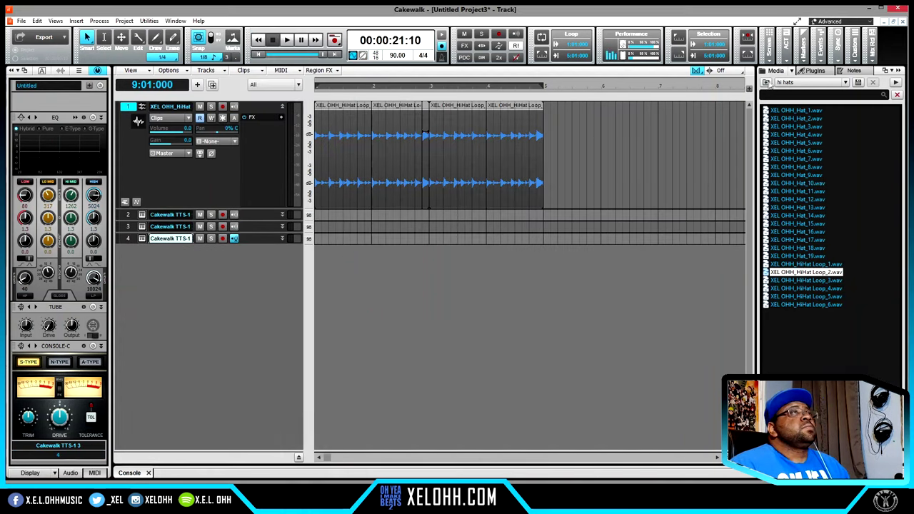
Browse to the MIDI folder and place "Cymatics - Broken Record - 85 BPM A Min.mid" on Track 2.
left_click(766, 83)
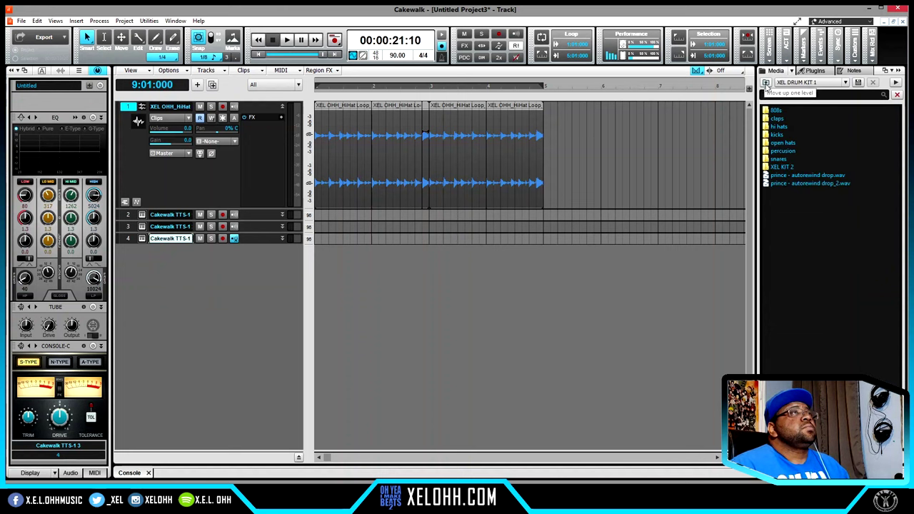
left_click(767, 83)
left_click_drag(828, 183, 333, 218)
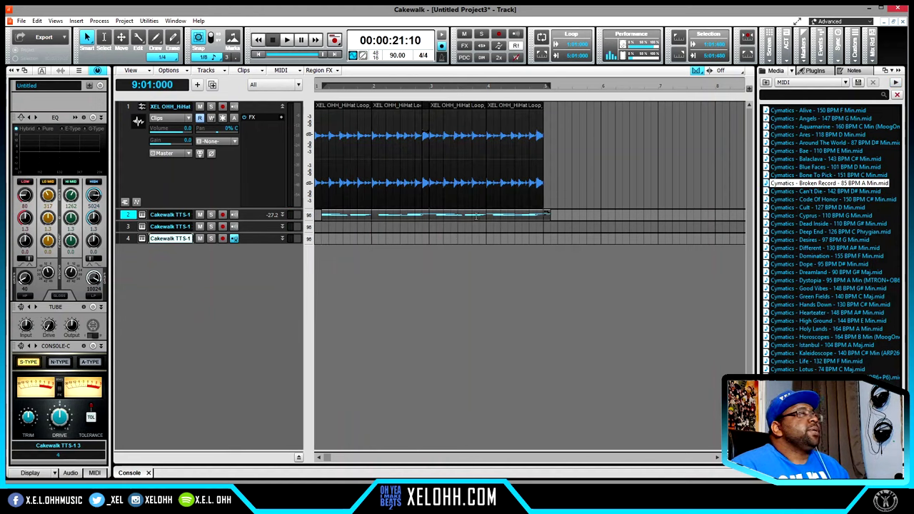
Align the MIDI clip on Track 2 with the start of measure 1 and copy it to Tracks 3 and 4.
left_click_drag(467, 214, 460, 214)
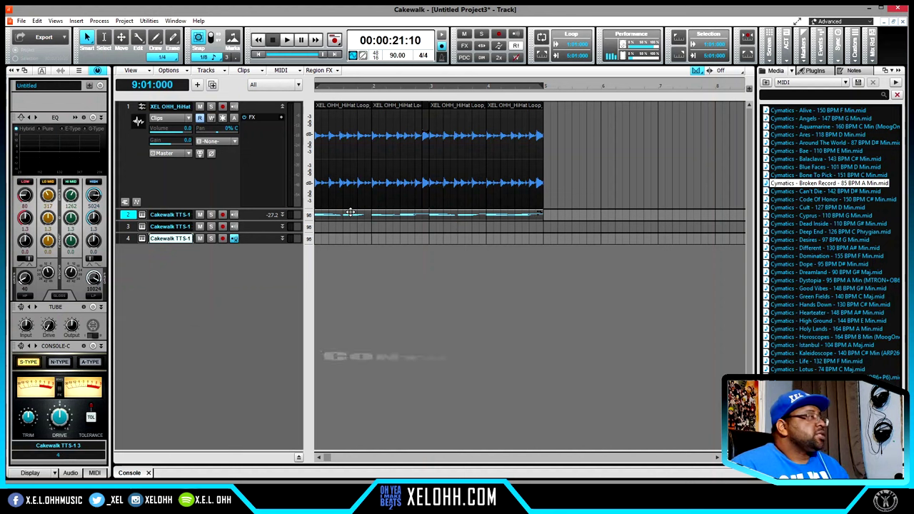
left_click_drag(347, 218, 344, 225)
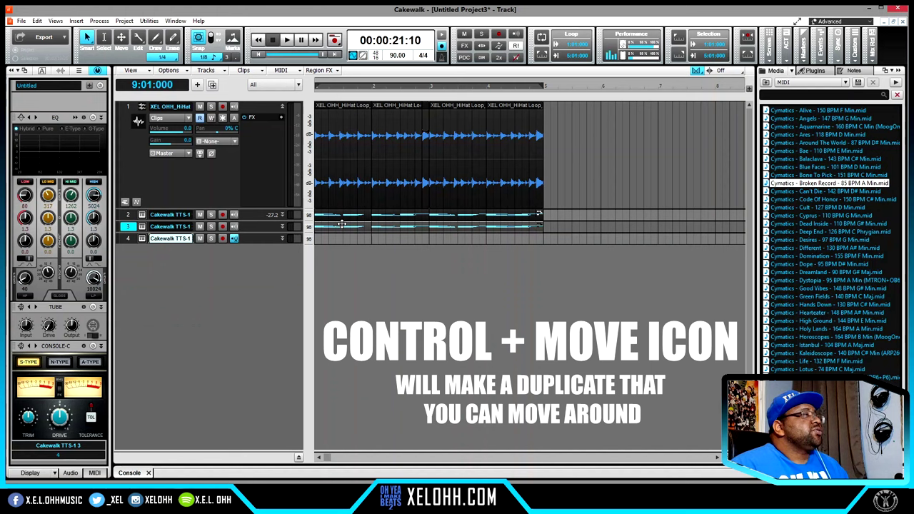
left_click_drag(342, 225, 341, 239)
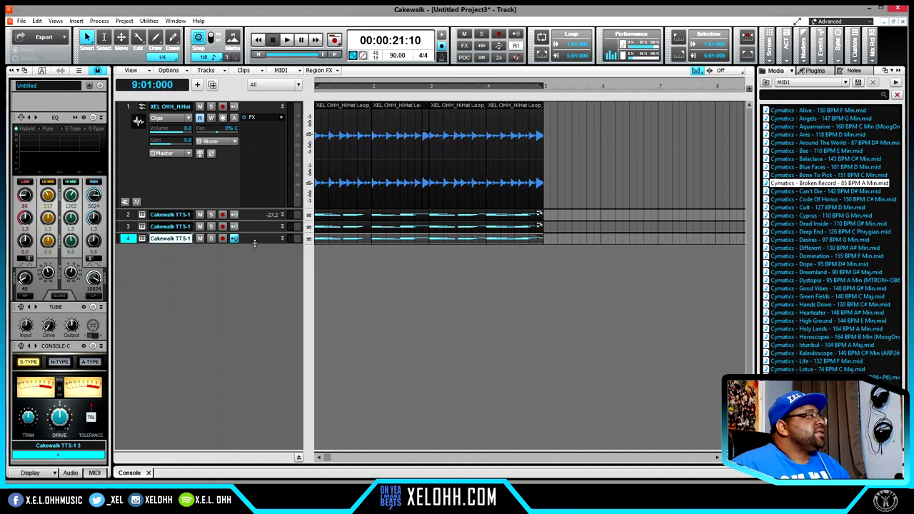
Hide Tracks 3 and 4 from the track view.
left_click(126, 227)
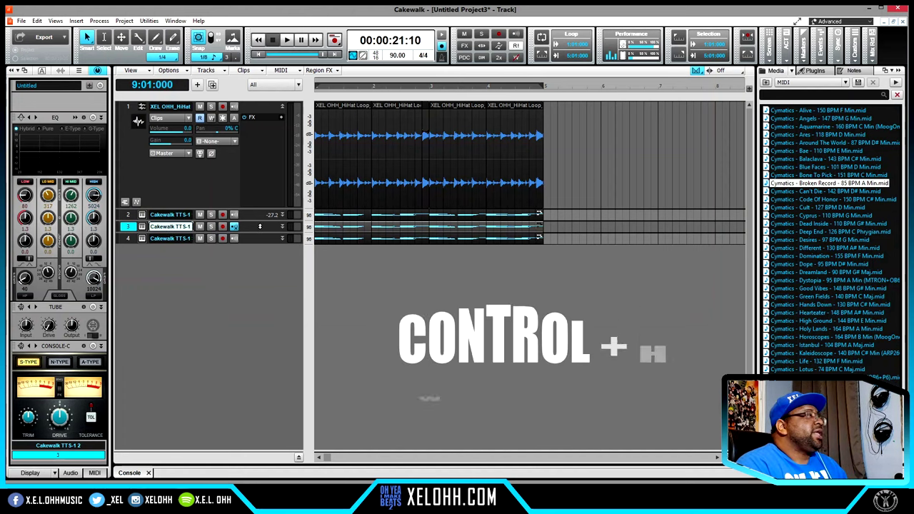
key("ctrl+h")
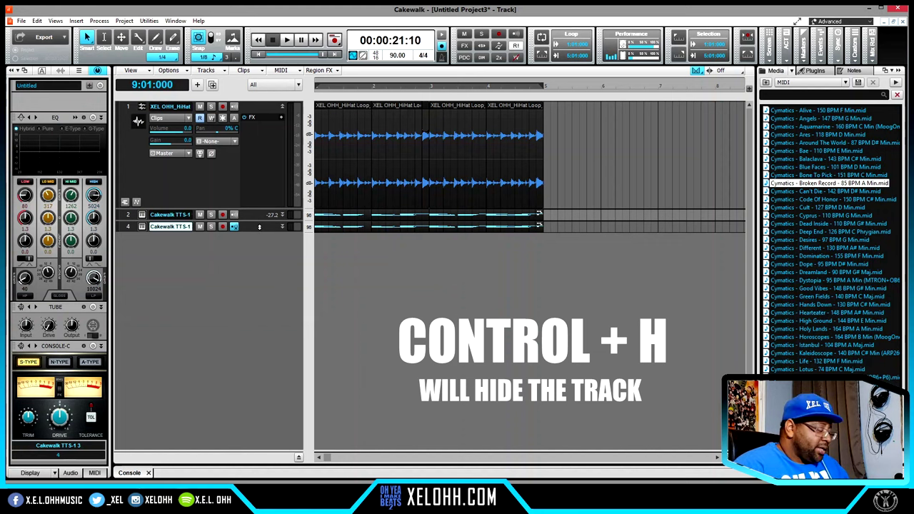
key("ctrl+h")
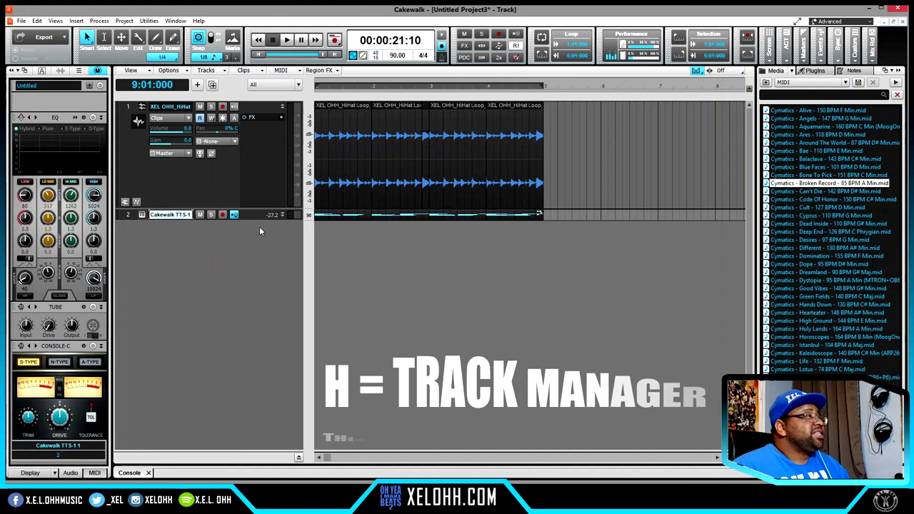
Make the hidden Tracks 3 and 4 visible again through the Track Manager.
key("h")
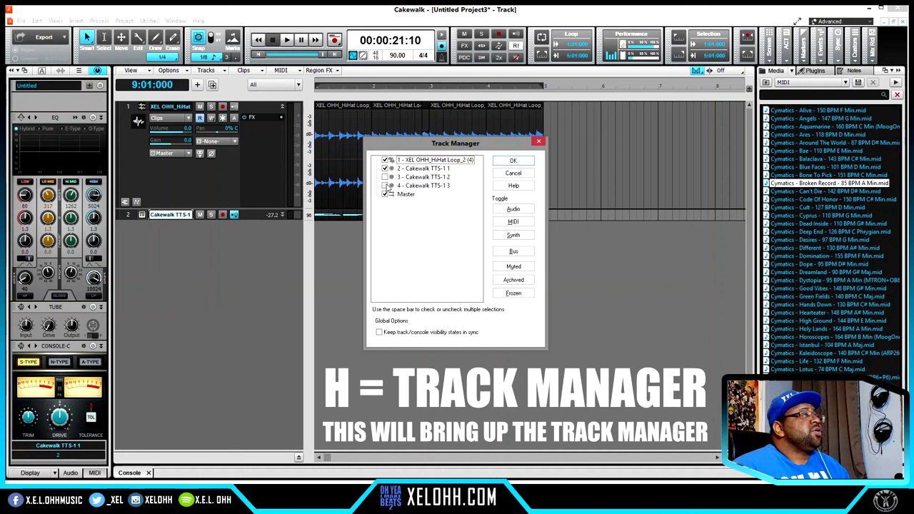
left_click(385, 177)
left_click(385, 186)
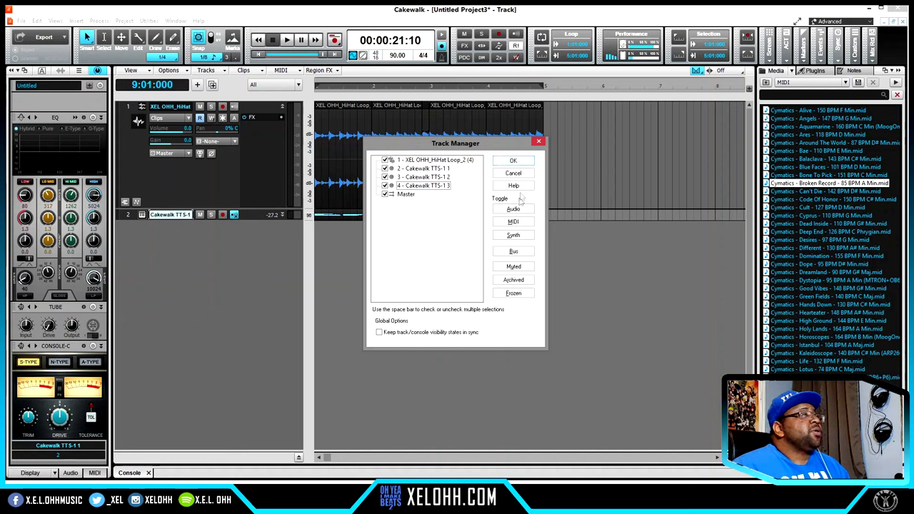
left_click(514, 160)
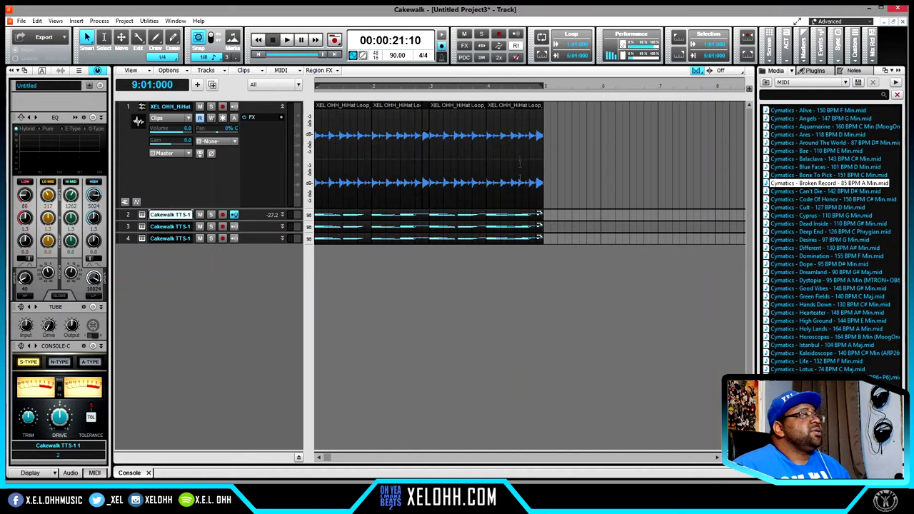
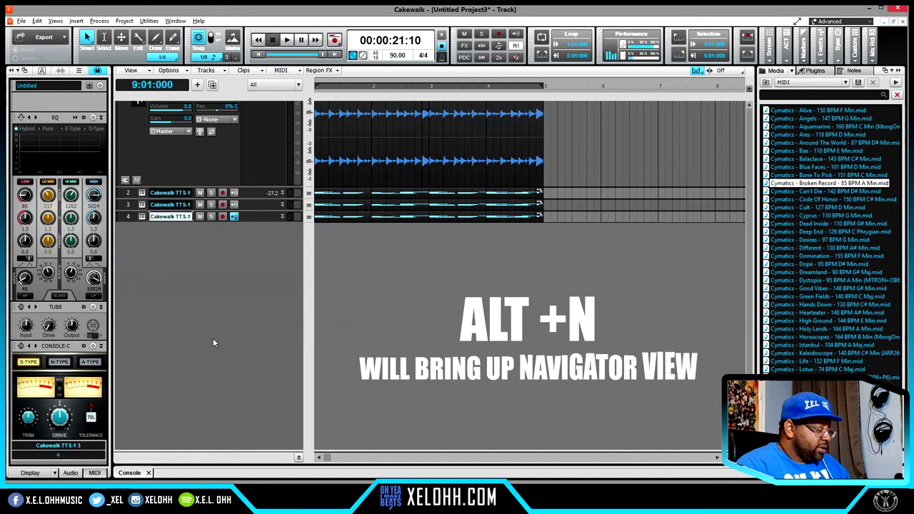
Show the Navigator, shift its view frame along the project and back, and narrow the frame to zoom in on the clips.
key("alt+n")
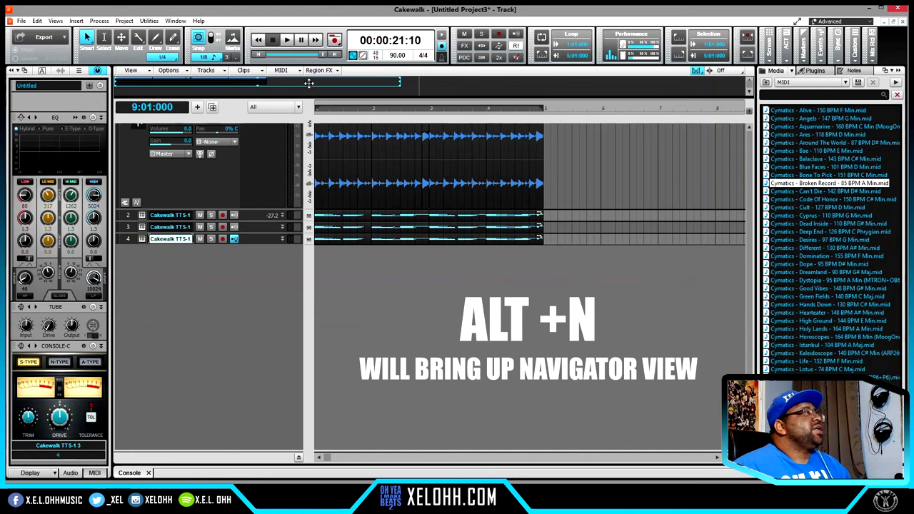
scroll(308, 83, "up", 1)
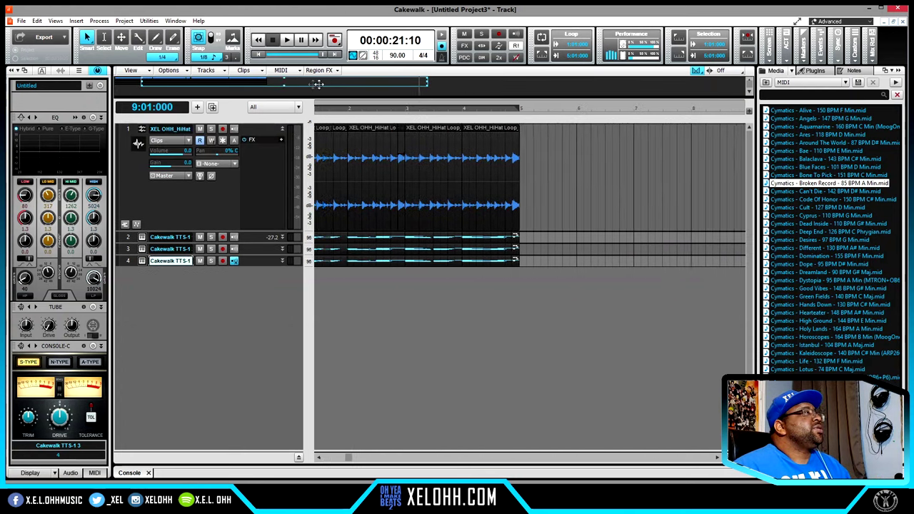
left_click_drag(257, 86, 421, 84)
scroll(421, 85, "up", 2)
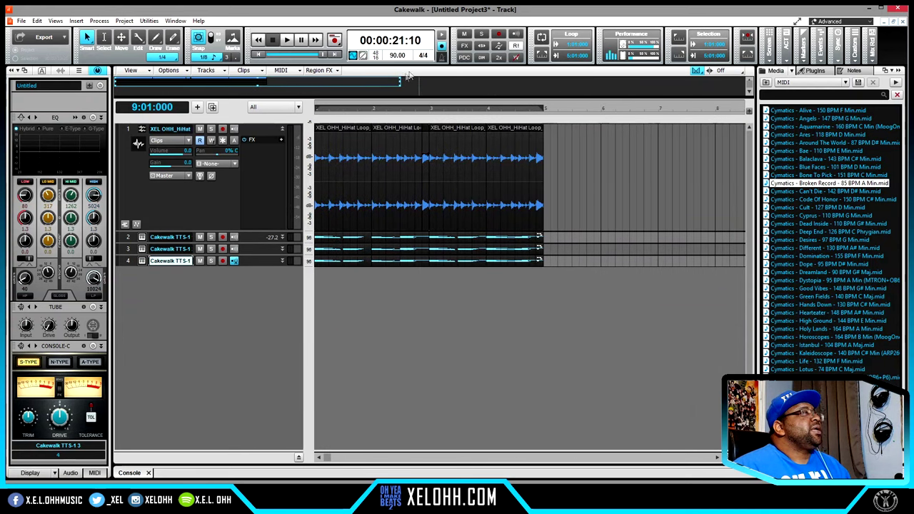
left_click_drag(399, 81, 325, 80)
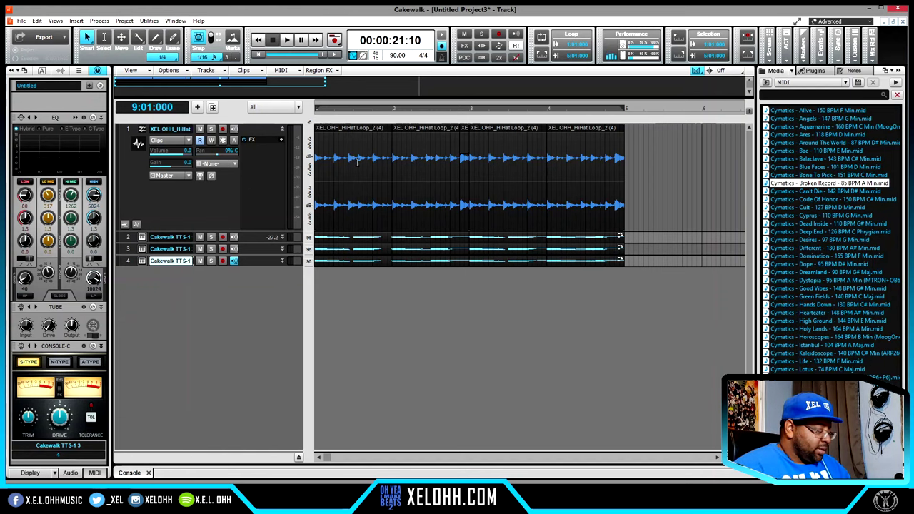
key("alt+shift+n")
key("alt+shift+n")
key("alt+shift+n")
key("alt+shift+n")
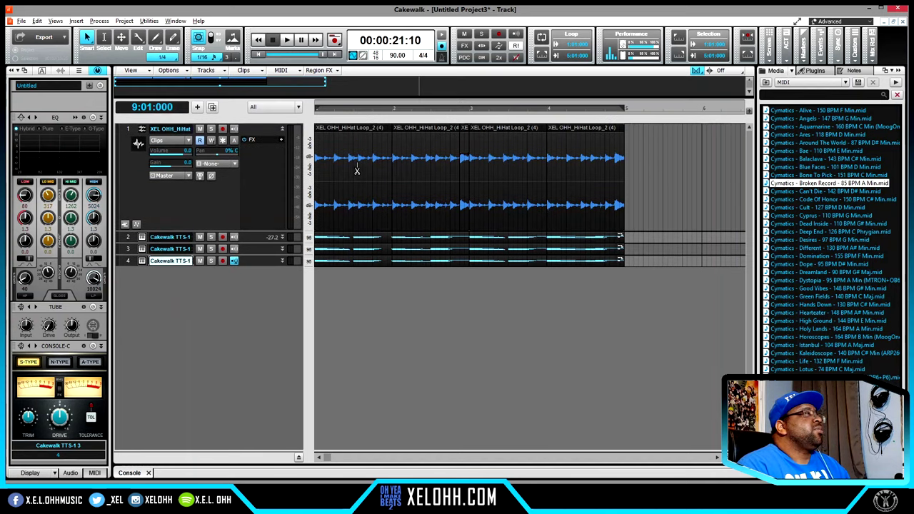
Toggle the Navigator off and on again, and narrow its view frame to zoom in on the clips.
key("alt+shift+n")
key("alt+shift+n")
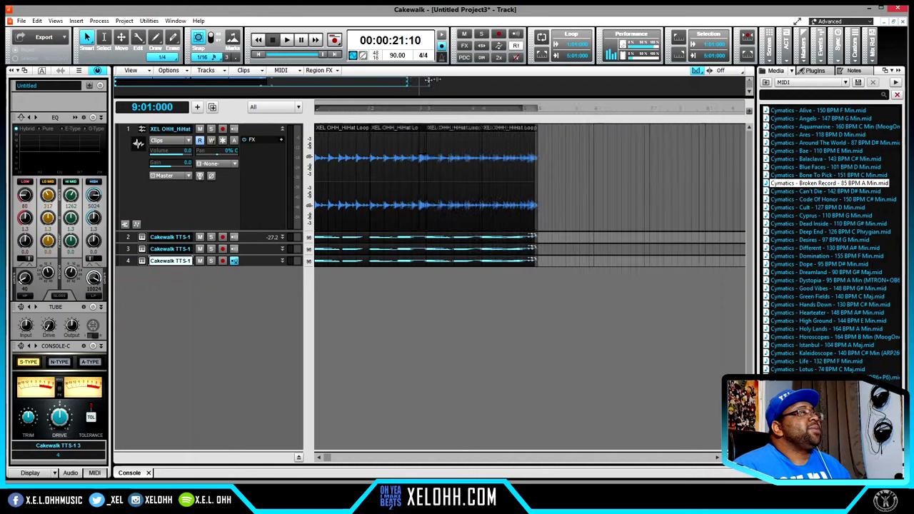
left_click_drag(321, 83, 309, 83)
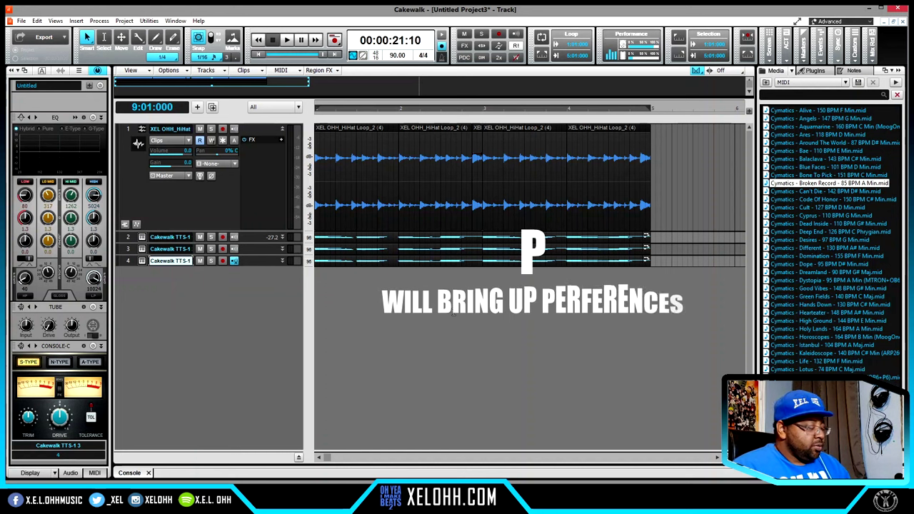
Bring up the Preferences with the audio device settings and close them without changing anything.
key("p")
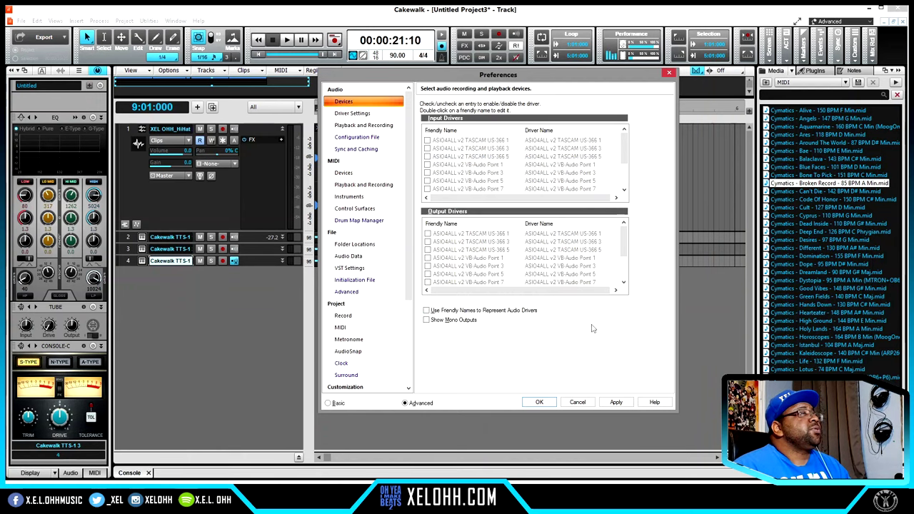
left_click(539, 402)
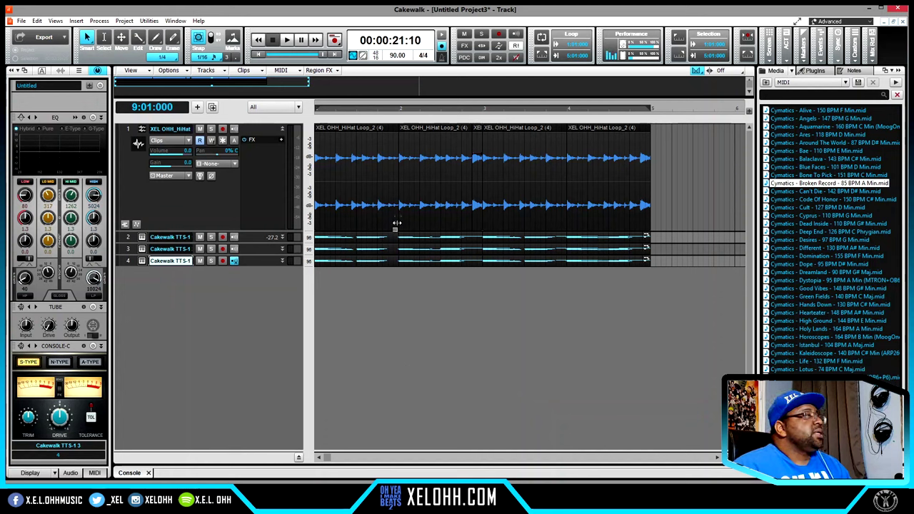
Bring up AudioSnap for the second hi-hat clip on Track 1, move its window clear of the waveform, and close it.
left_click(435, 131)
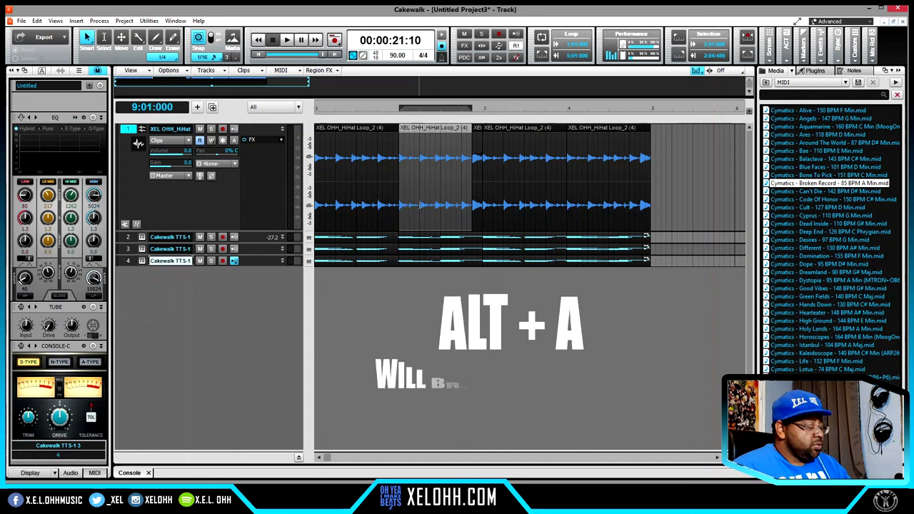
key("alt+a")
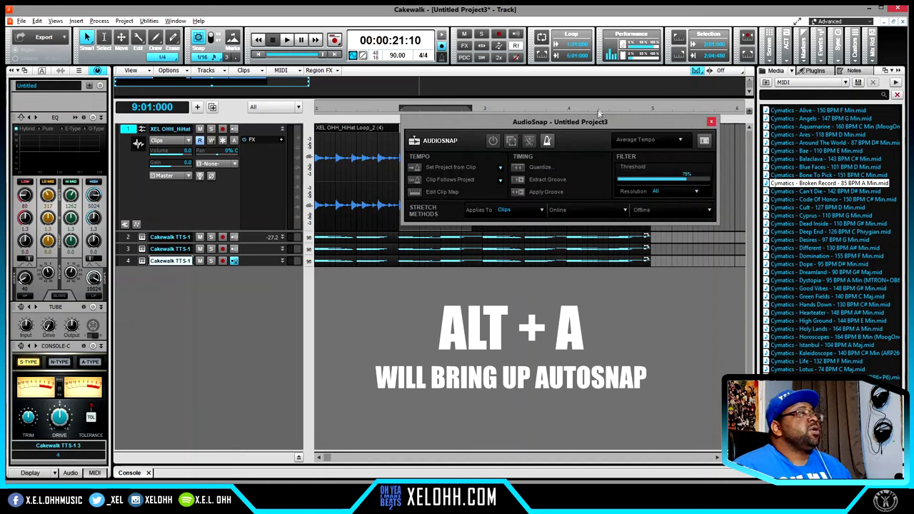
left_click_drag(596, 123, 513, 267)
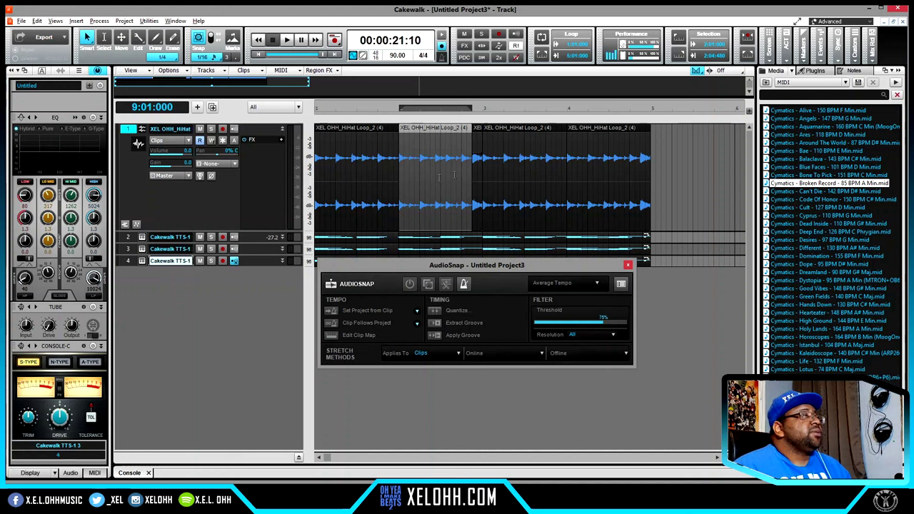
left_click(628, 266)
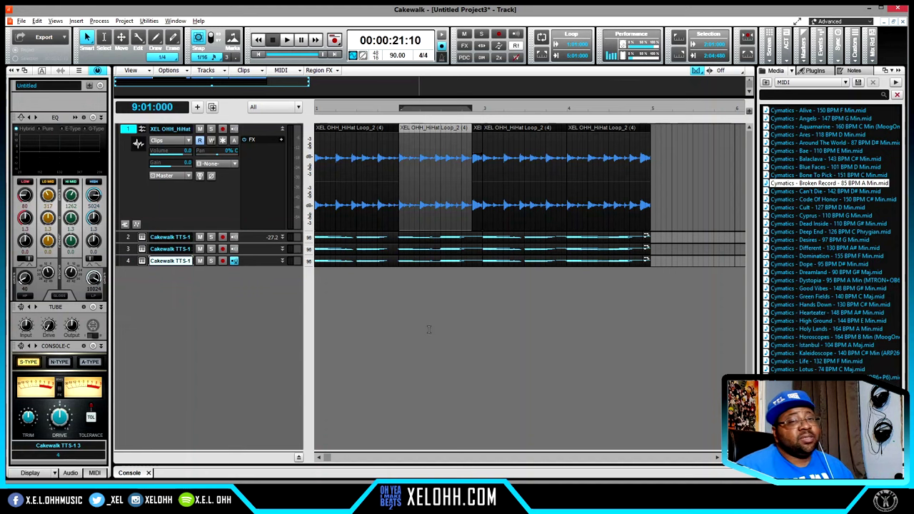
Select the MIDI clip on Track 2 and bring up the Quantize settings for it.
left_click(596, 141)
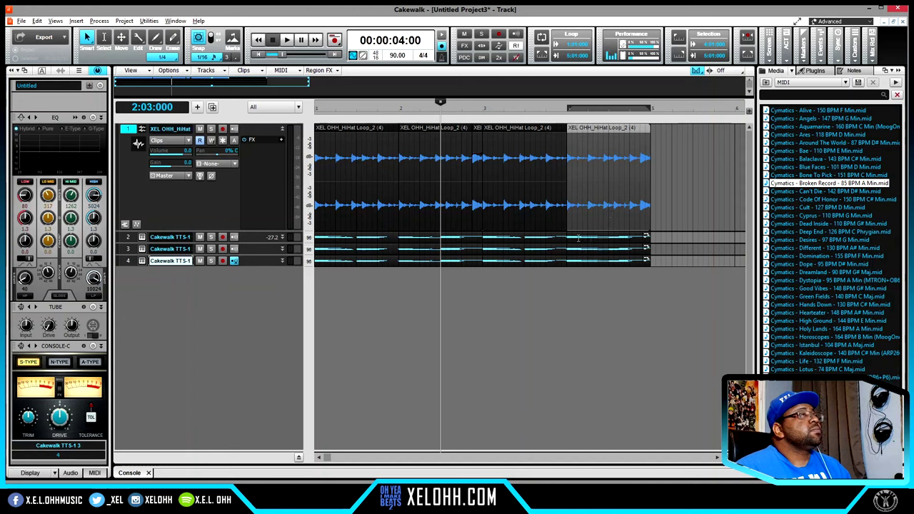
key("ctrl+a")
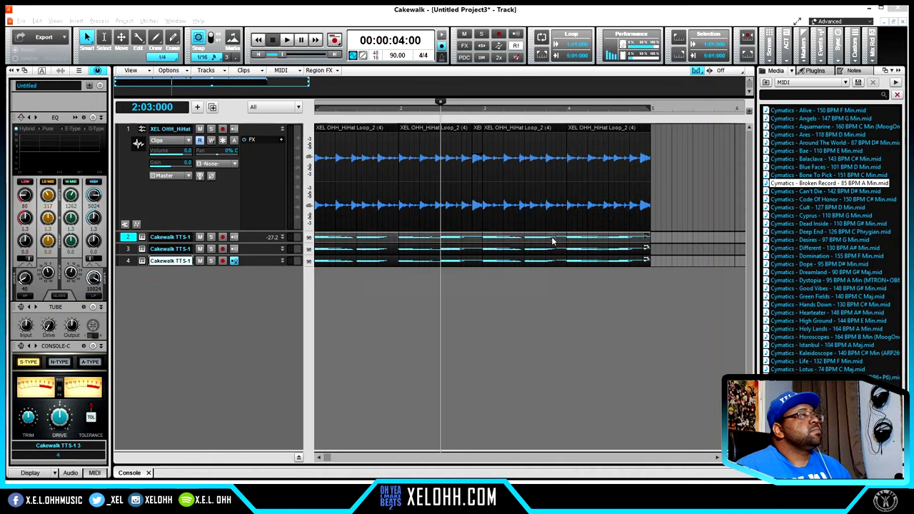
key("q")
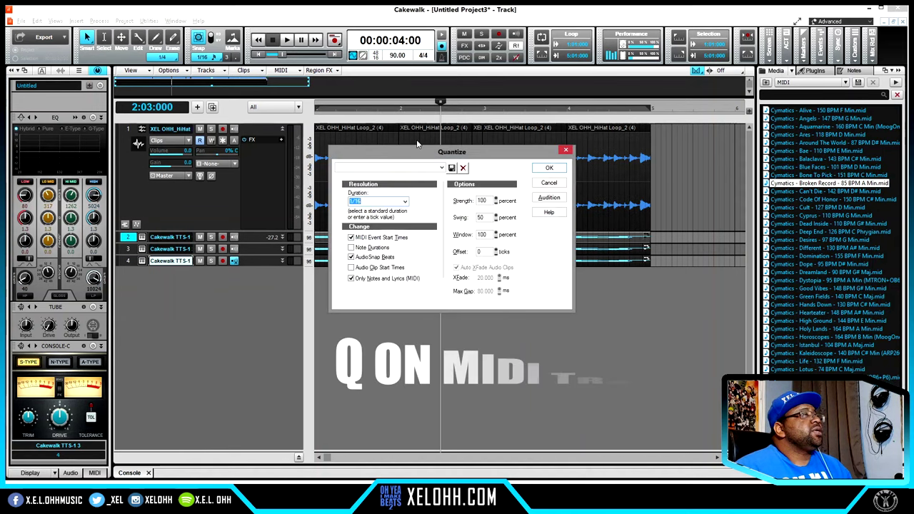